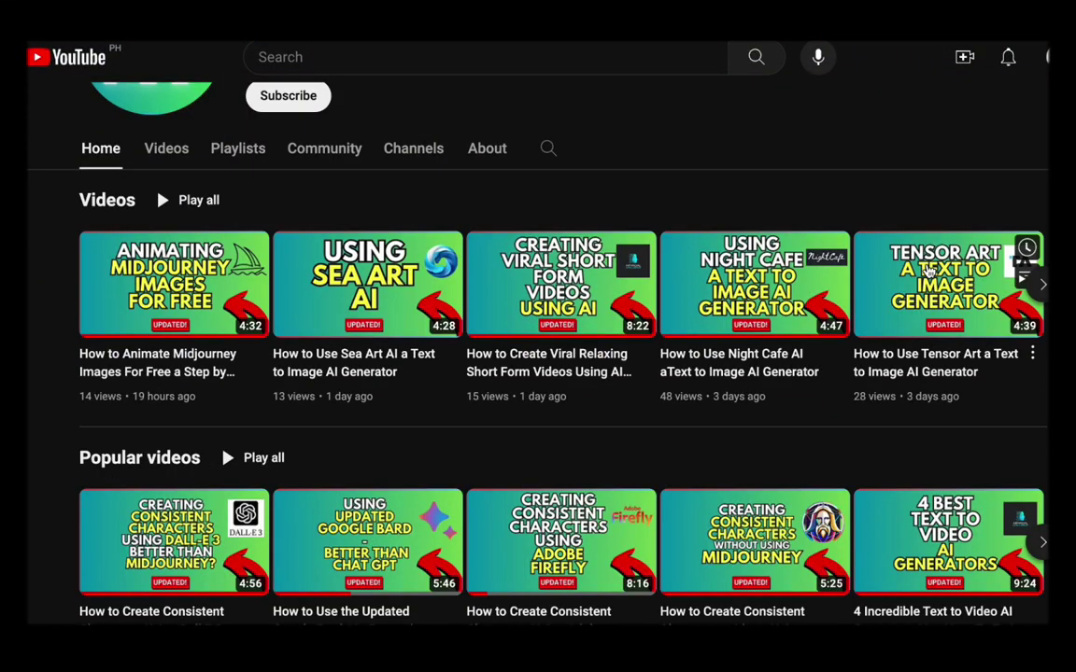
# Look through the AI Mastery Tutorials channel page, from its header to its latest, popular and How-to ChatGPT videos.
pyautogui.scroll(-2, 929, 271)
pyautogui.scroll(5, 729, 304)
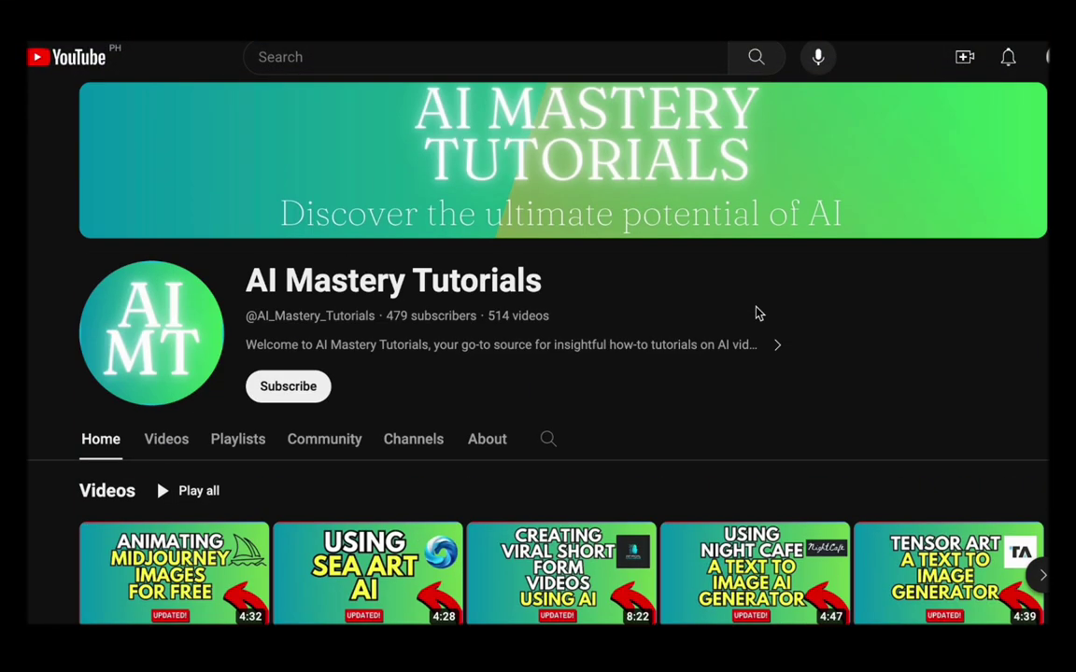
pyautogui.moveTo(234, 280); pyautogui.dragTo(584, 308)
pyautogui.click(606, 293)
pyautogui.scroll(-4, 336, 378)
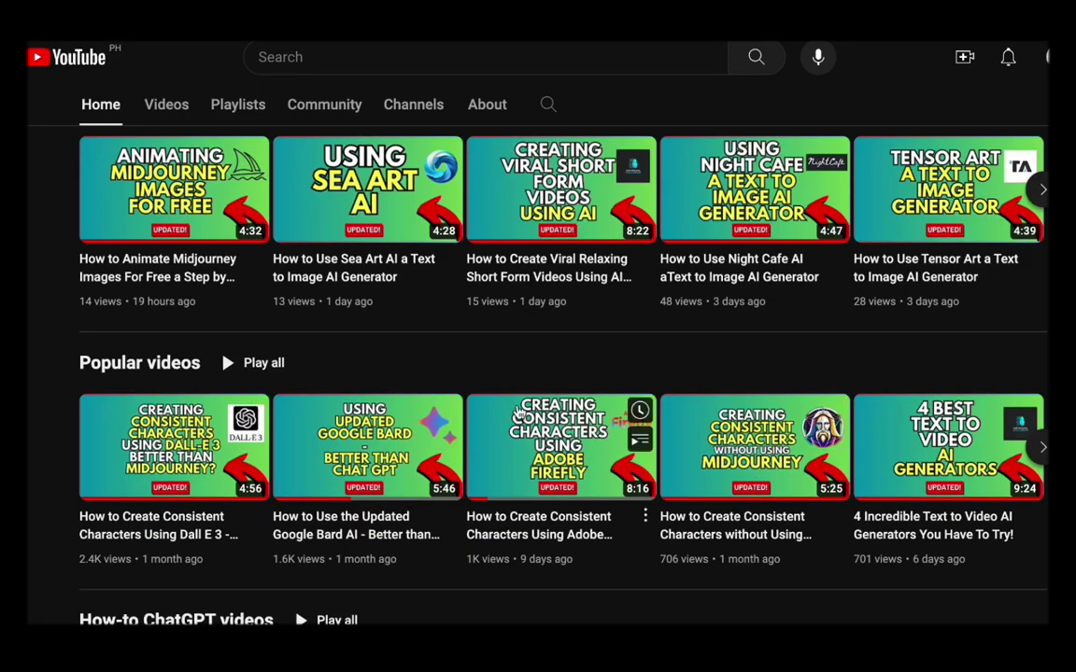
pyautogui.scroll(-2, 315, 475)
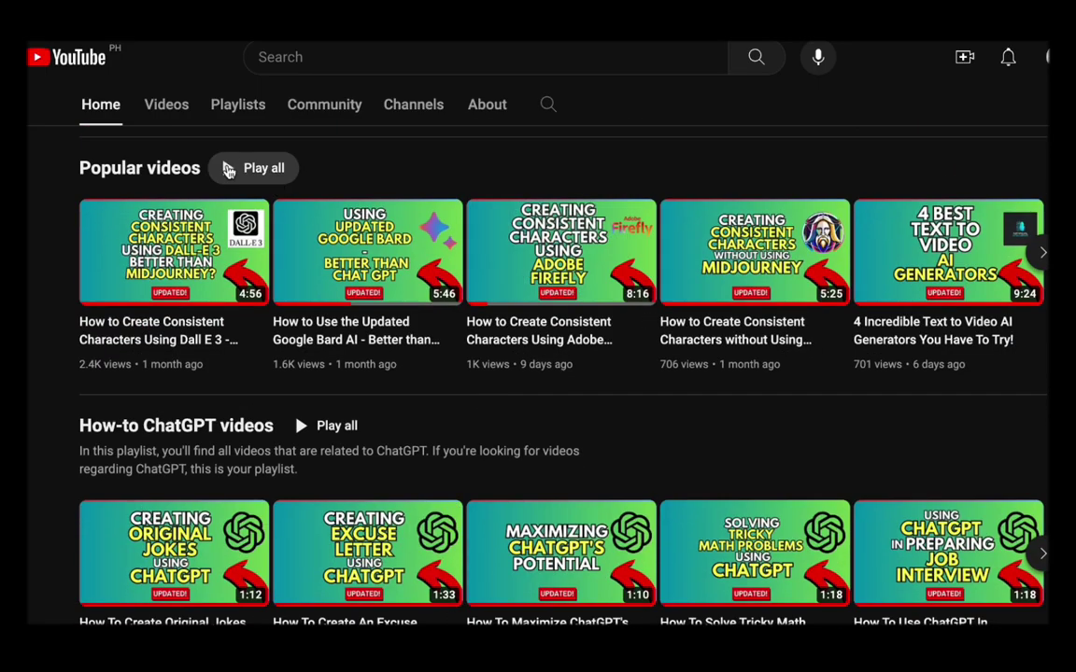
pyautogui.scroll(-1, 372, 289)
pyautogui.scroll(10, 373, 292)
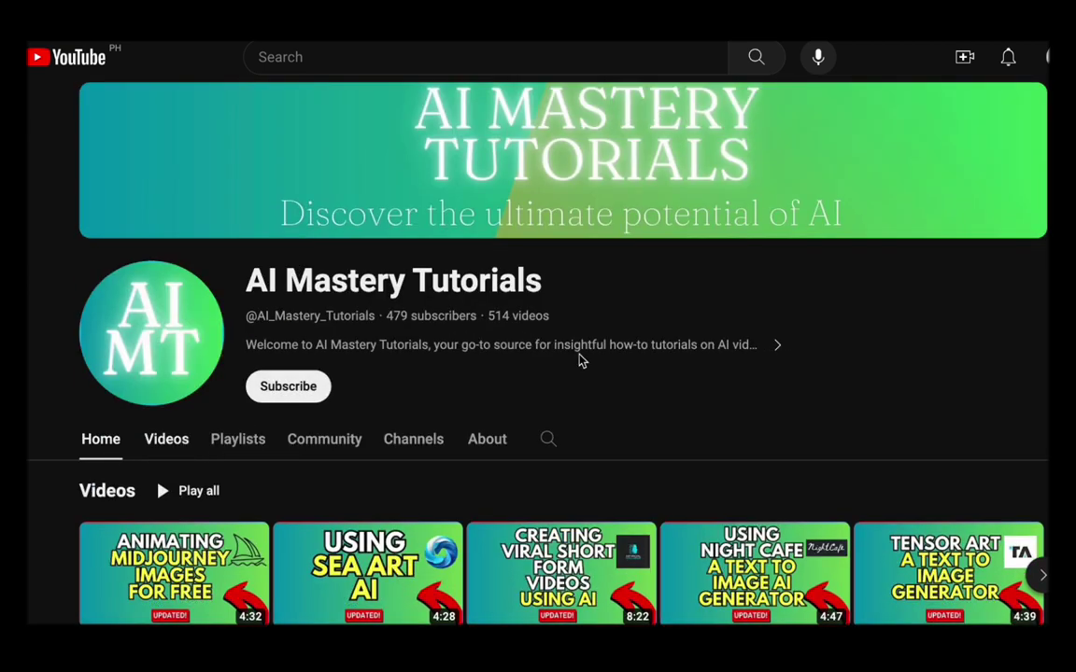
pyautogui.scroll(-2, 850, 353)
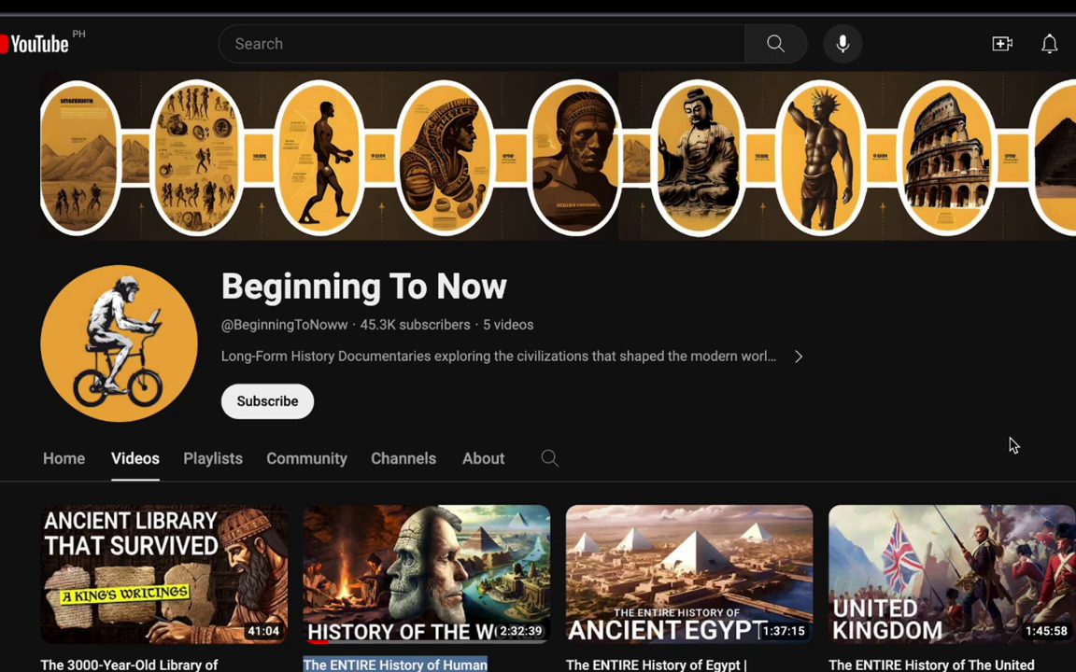
# Review the Beginning To Now channel's videos and open "The ENTIRE History of Human Civilizations" documentary.
pyautogui.scroll(-4, 921, 367)
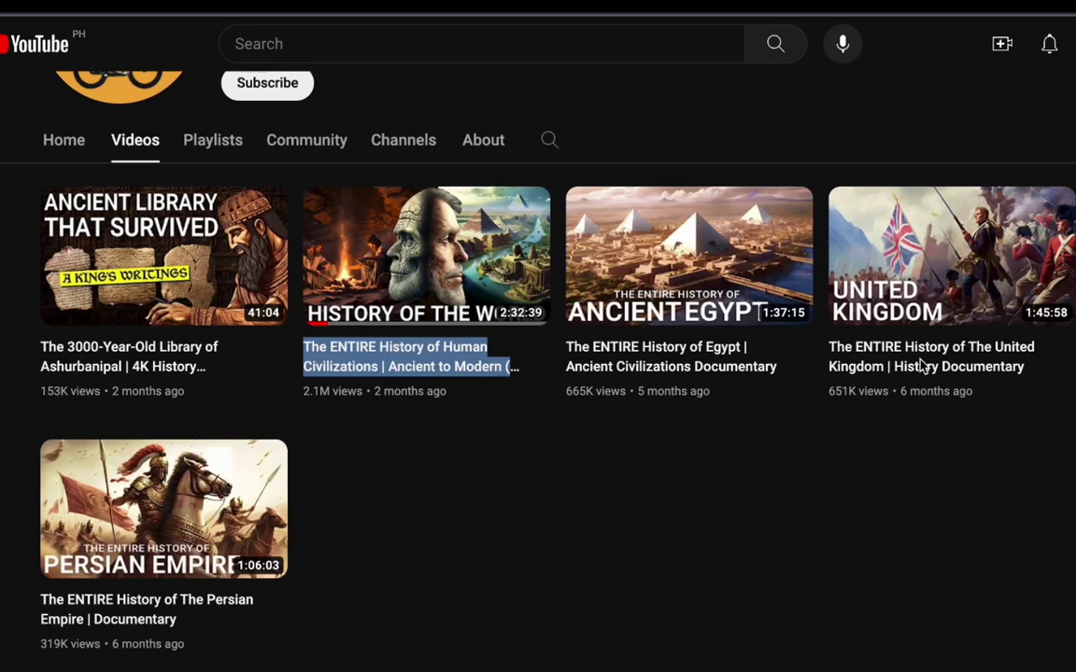
pyautogui.scroll(4, 892, 457)
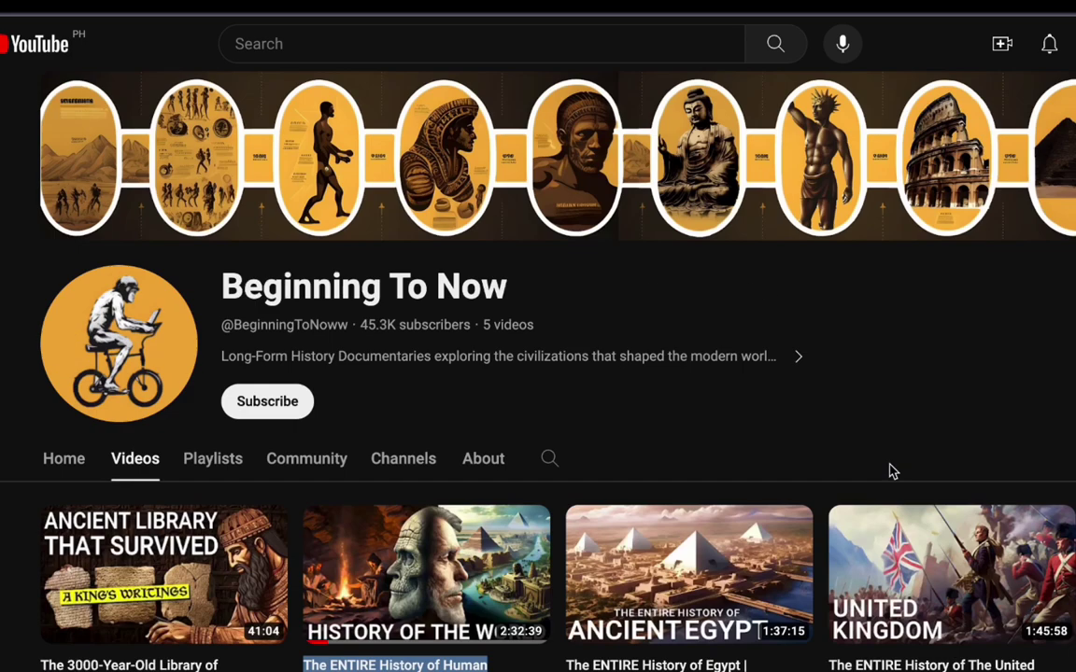
pyautogui.scroll(-4, 825, 373)
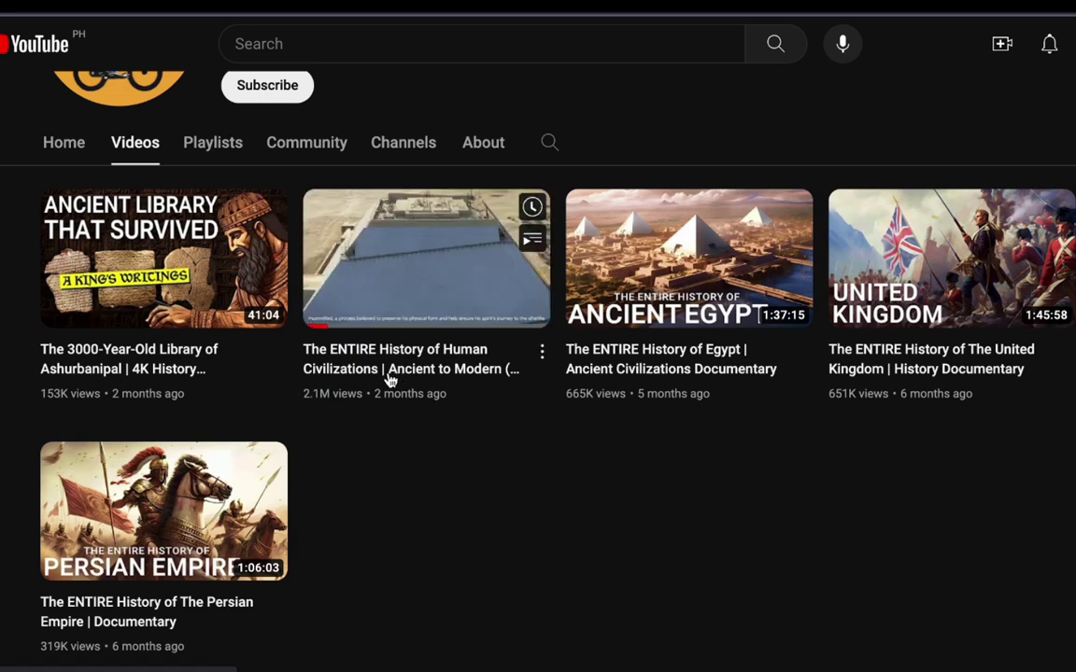
pyautogui.scroll(2, 467, 448)
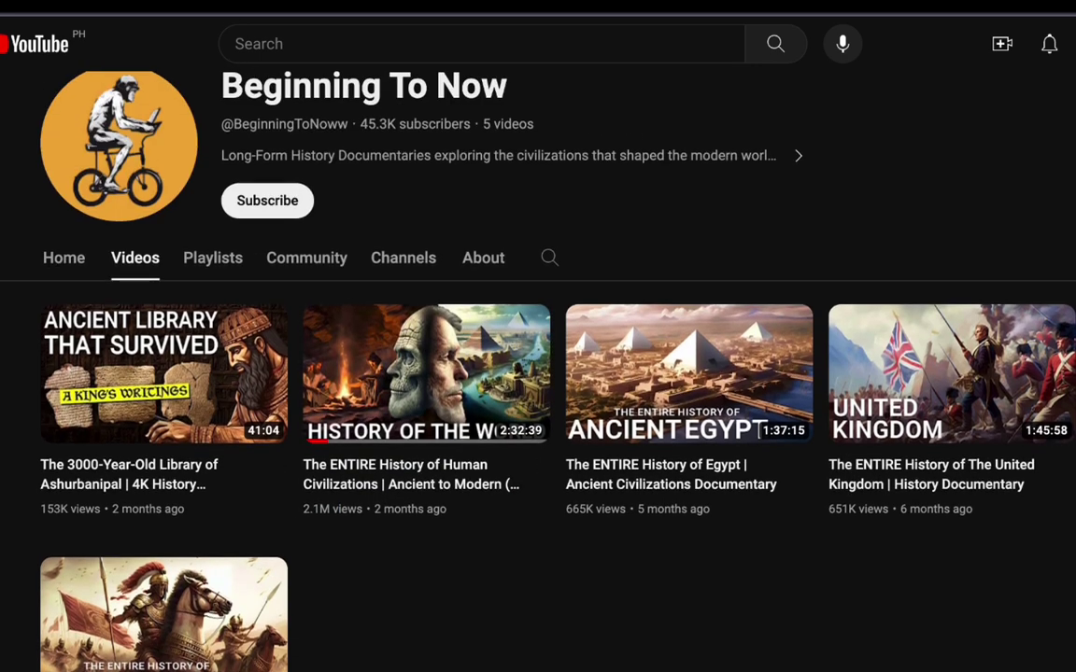
pyautogui.click(425, 355)
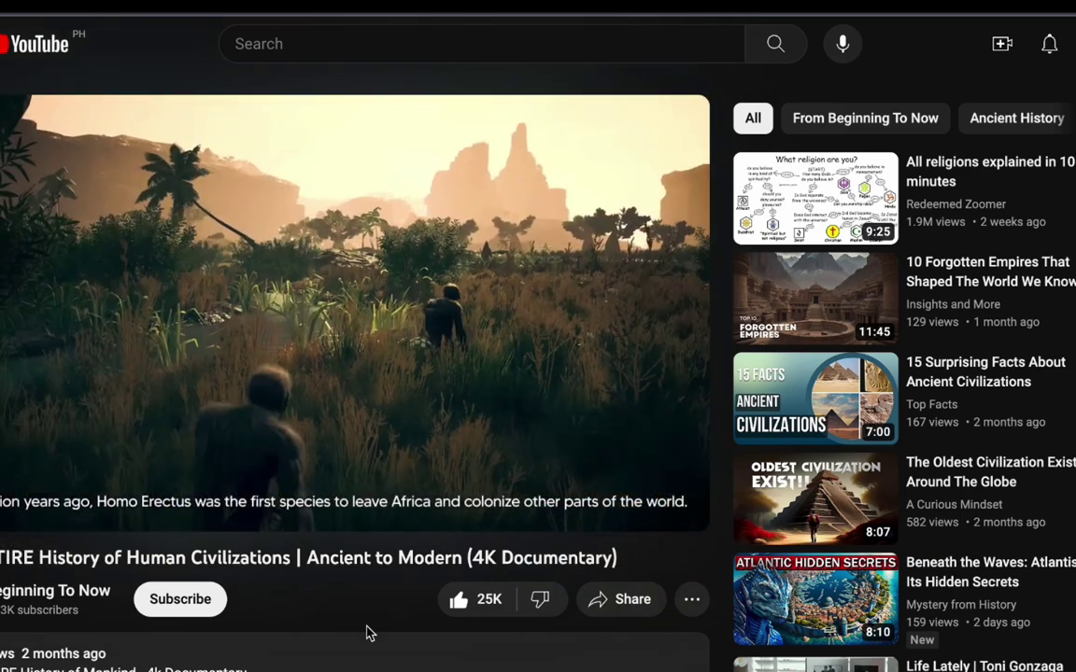
pyautogui.scroll(-1, 368, 634)
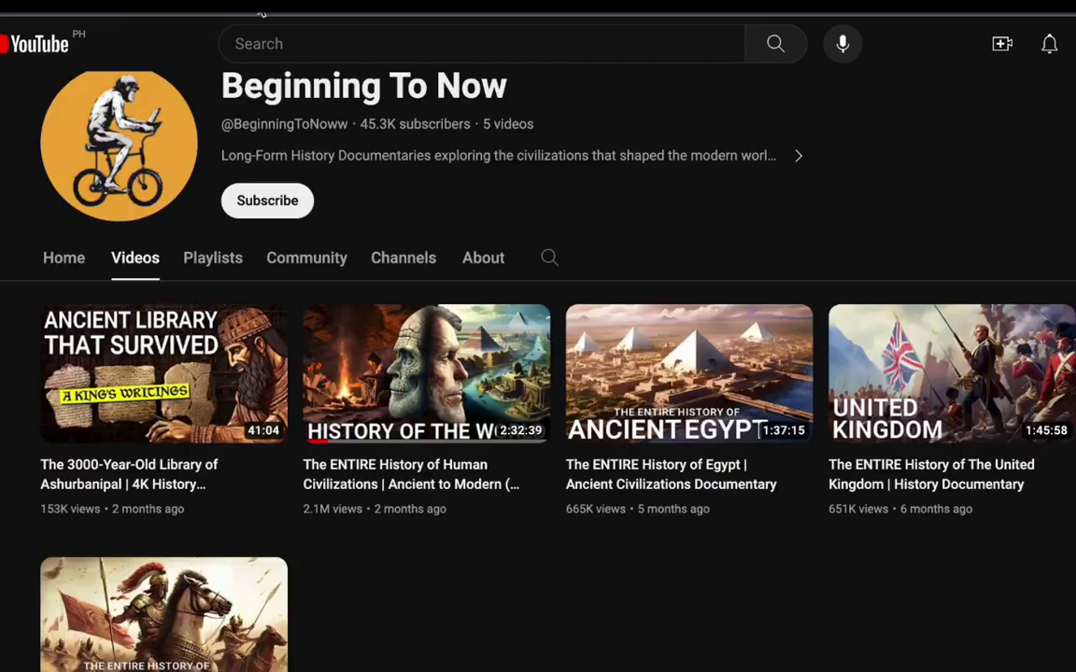
# Open "The ENTIRE History of The Persian Empire" from the channel's videos and skip ahead to 19:42 and a further point.
pyautogui.scroll(1, 355, 232)
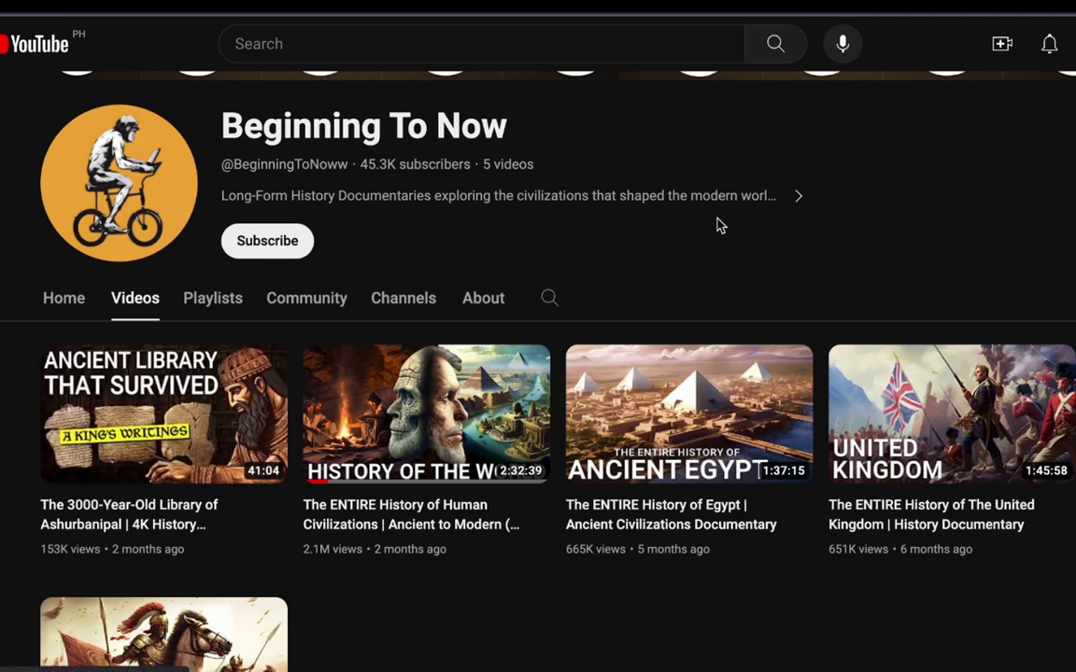
pyautogui.scroll(-1, 719, 225)
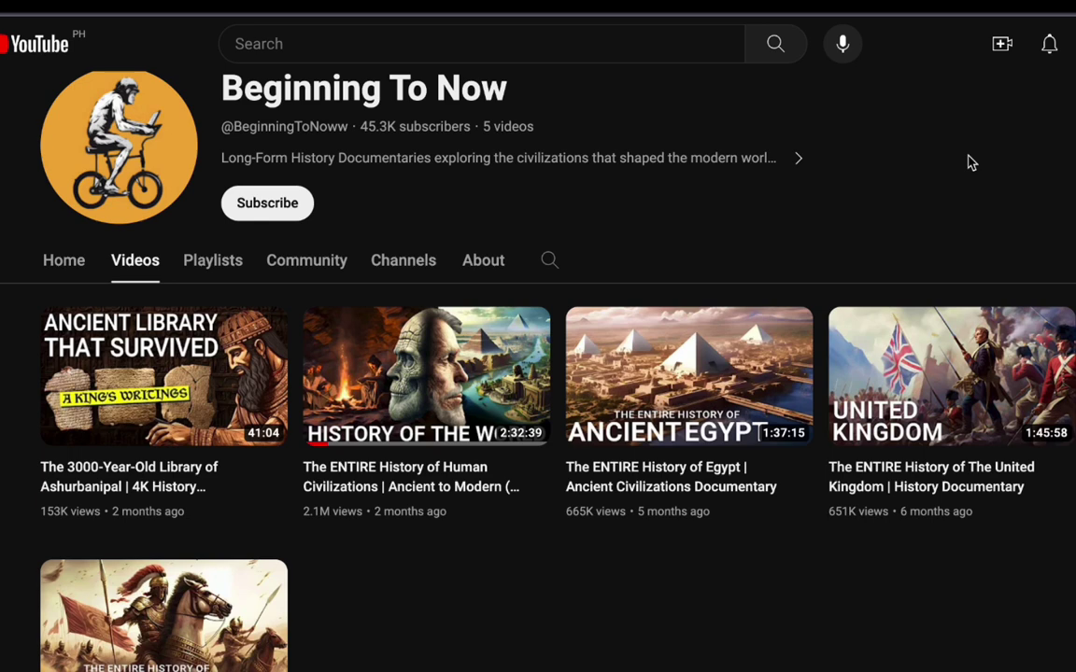
pyautogui.scroll(-2, 972, 163)
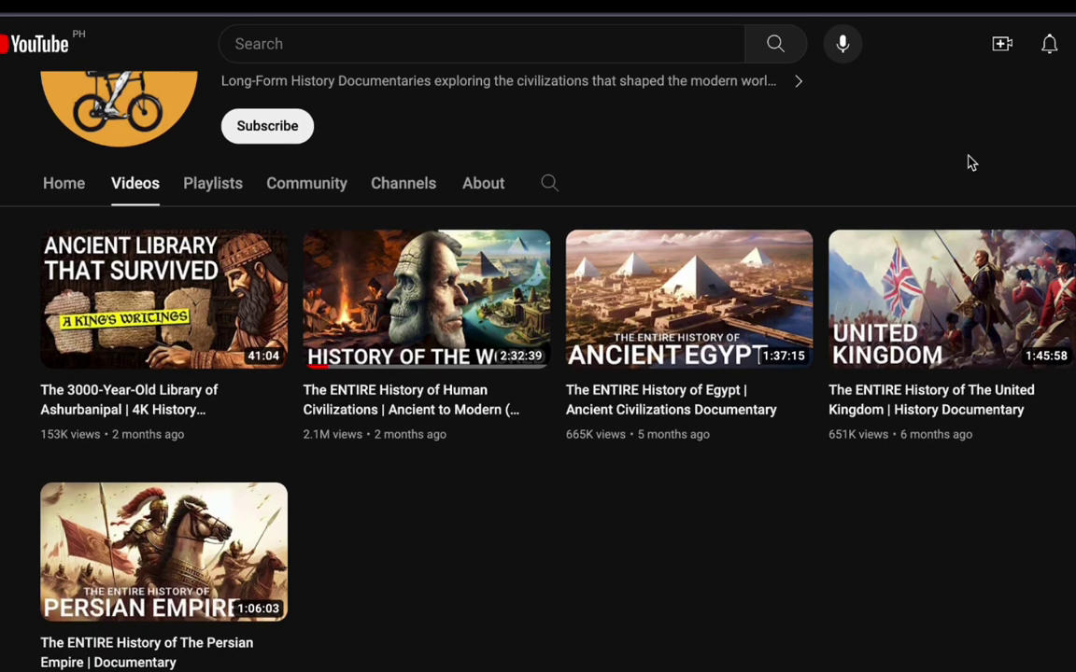
pyautogui.scroll(-2, 972, 162)
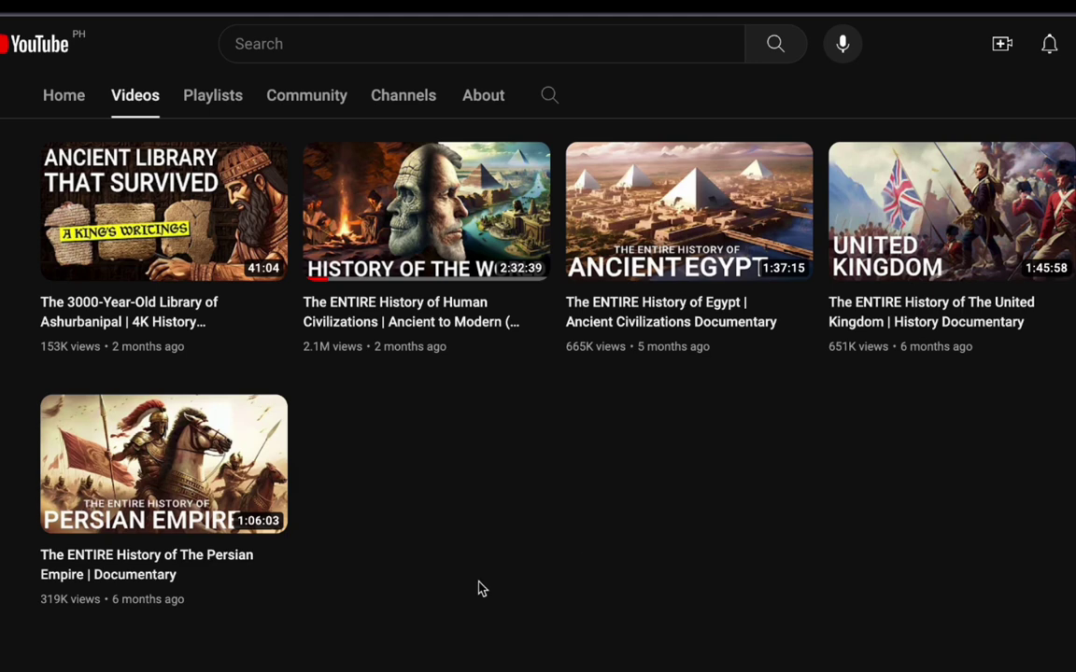
pyautogui.moveTo(142, 573)
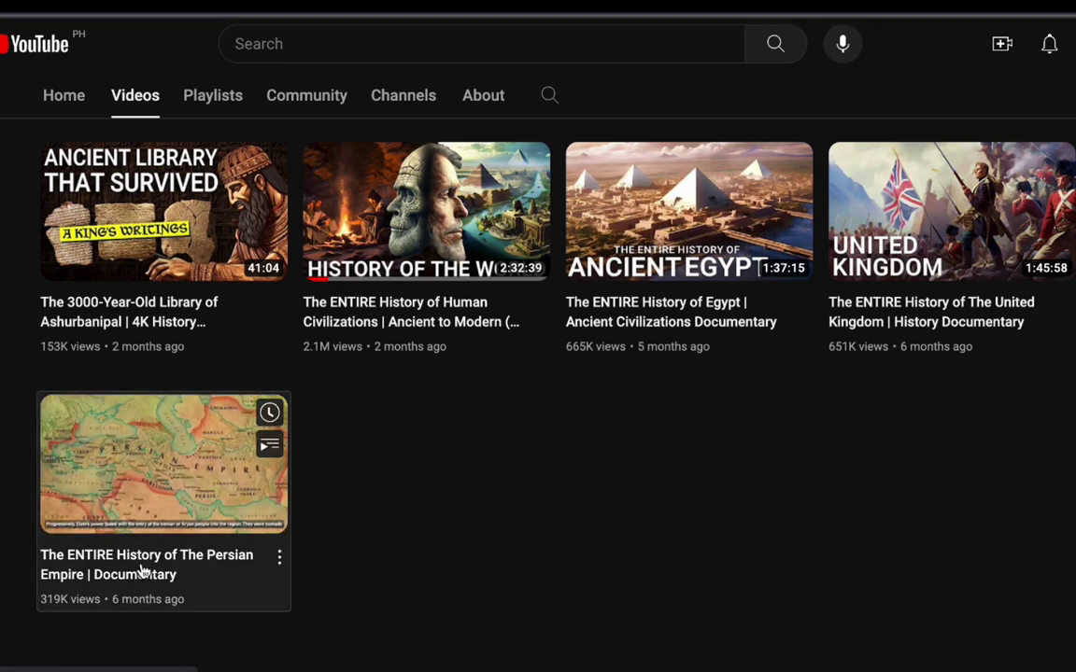
pyautogui.click(142, 574)
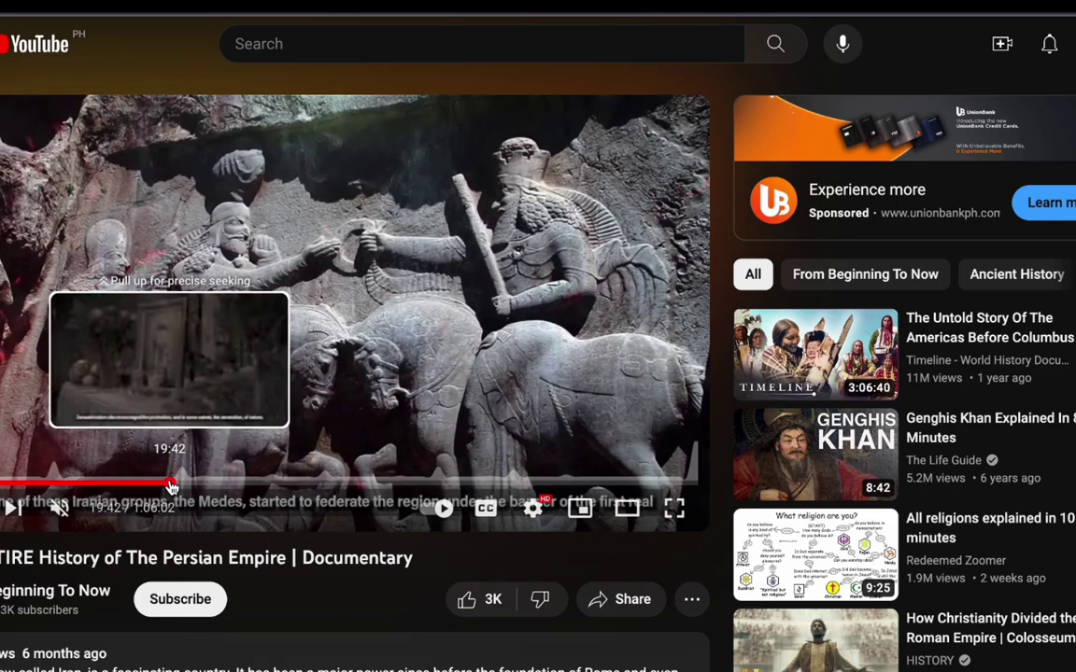
pyautogui.click(171, 486)
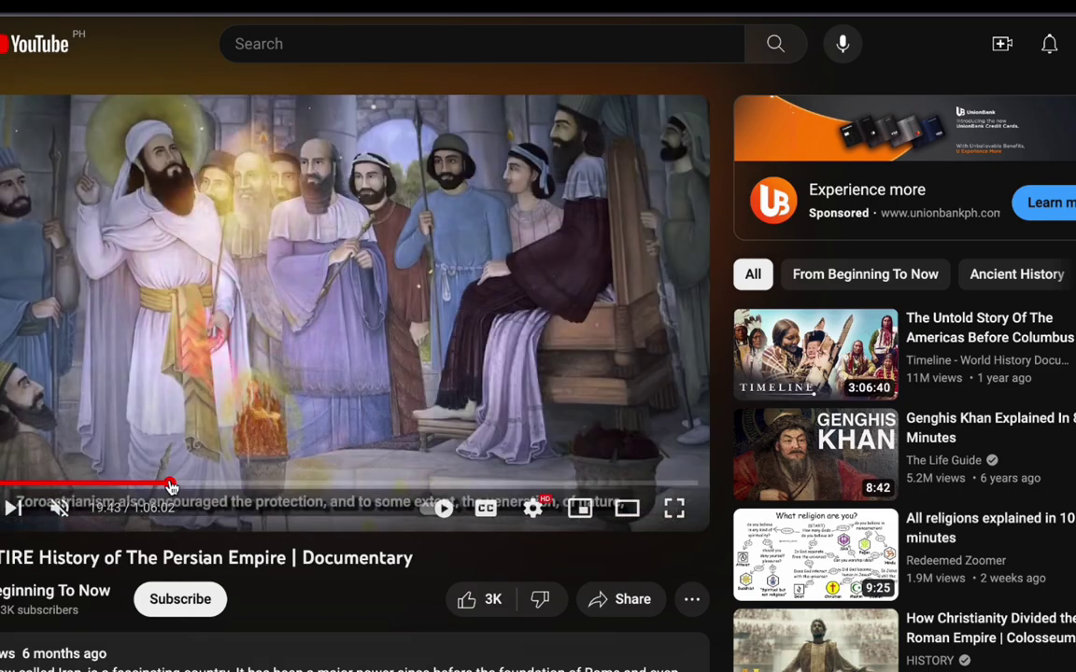
pyautogui.click(229, 486)
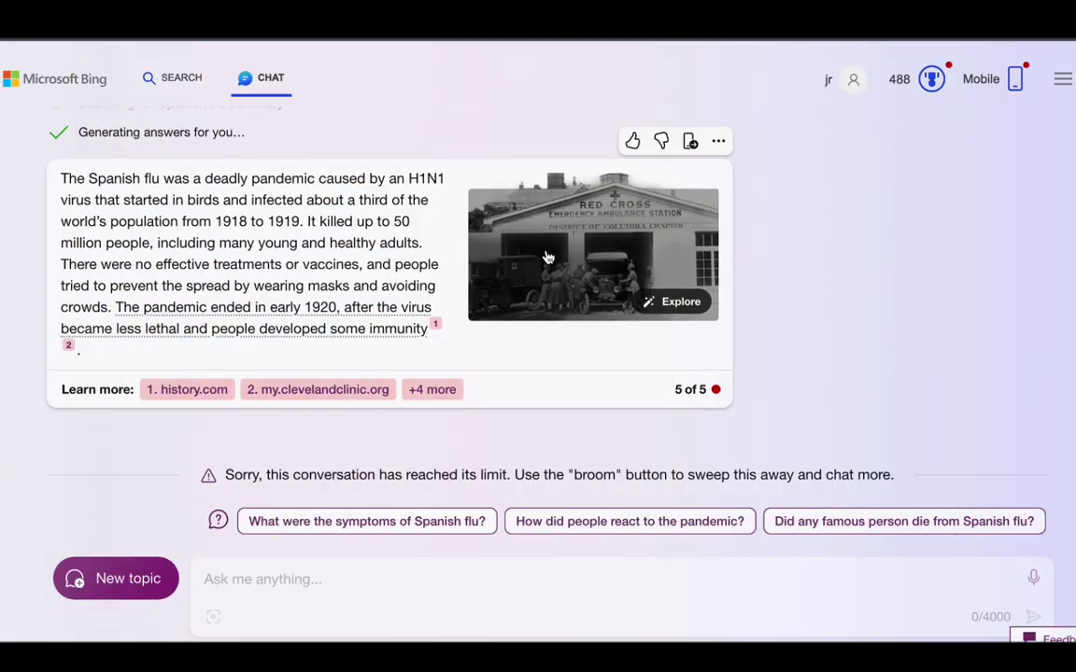
# Review the Bing chat from the historical content ideas prompt and highlight the request to make a script about the Spanish flu.
pyautogui.scroll(15, 548, 257)
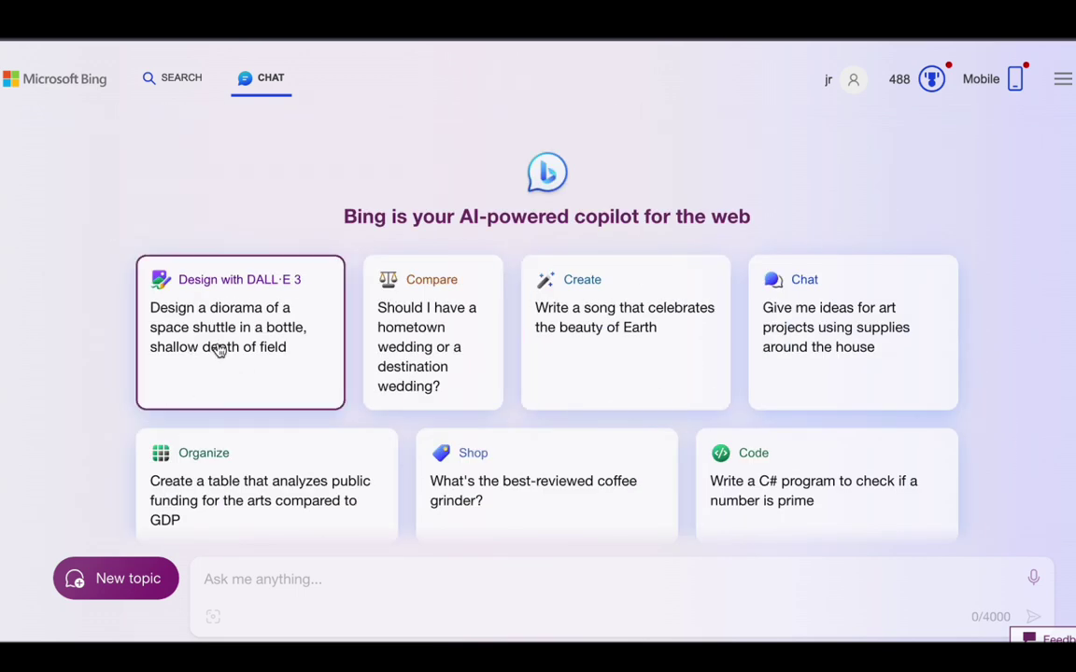
pyautogui.scroll(-6, 385, 339)
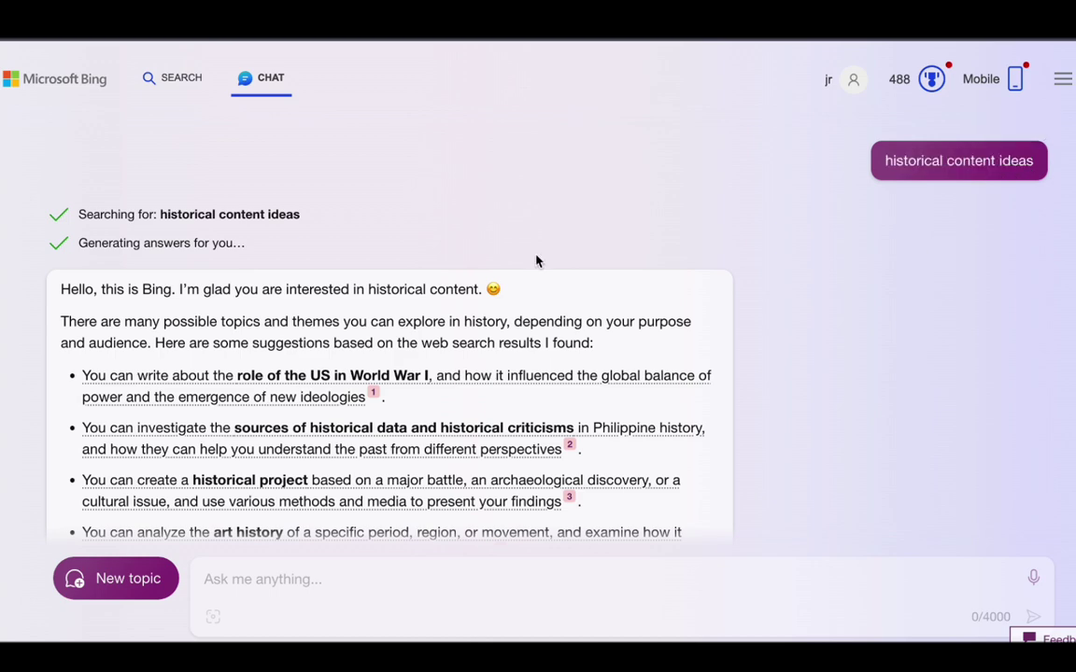
pyautogui.scroll(-1, 187, 304)
pyautogui.scroll(-2, 433, 324)
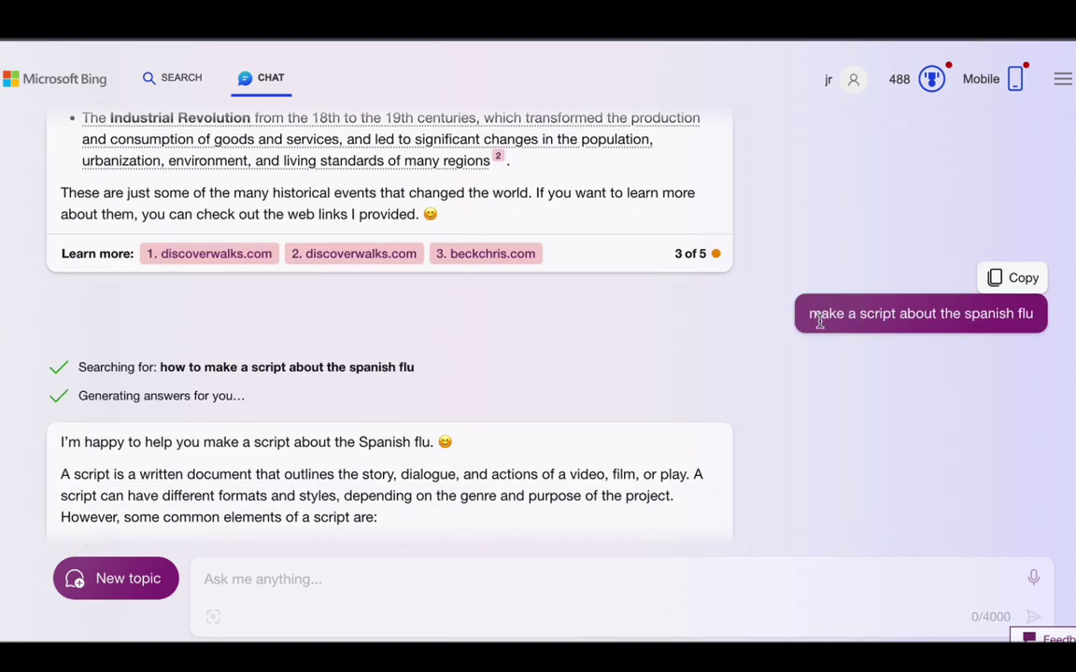
pyautogui.moveTo(819, 320); pyautogui.dragTo(1061, 319)
pyautogui.click(605, 295)
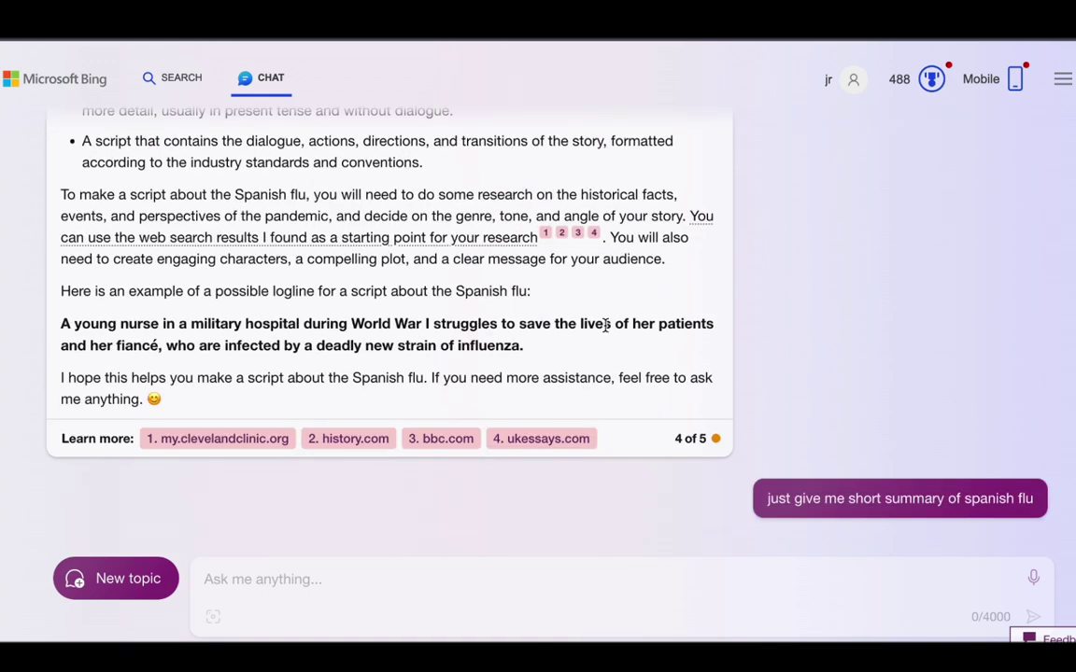
# Read the Spanish flu script reply, then highlight the short summary request and Bing's summary text.
pyautogui.scroll(2, 605, 325)
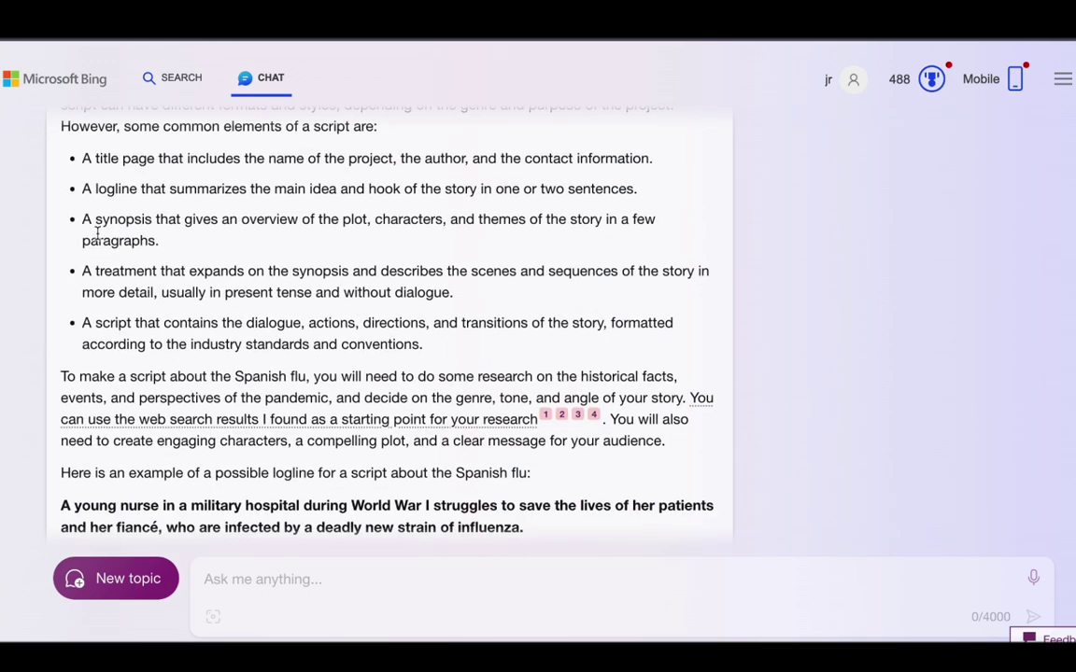
pyautogui.scroll(1, 97, 236)
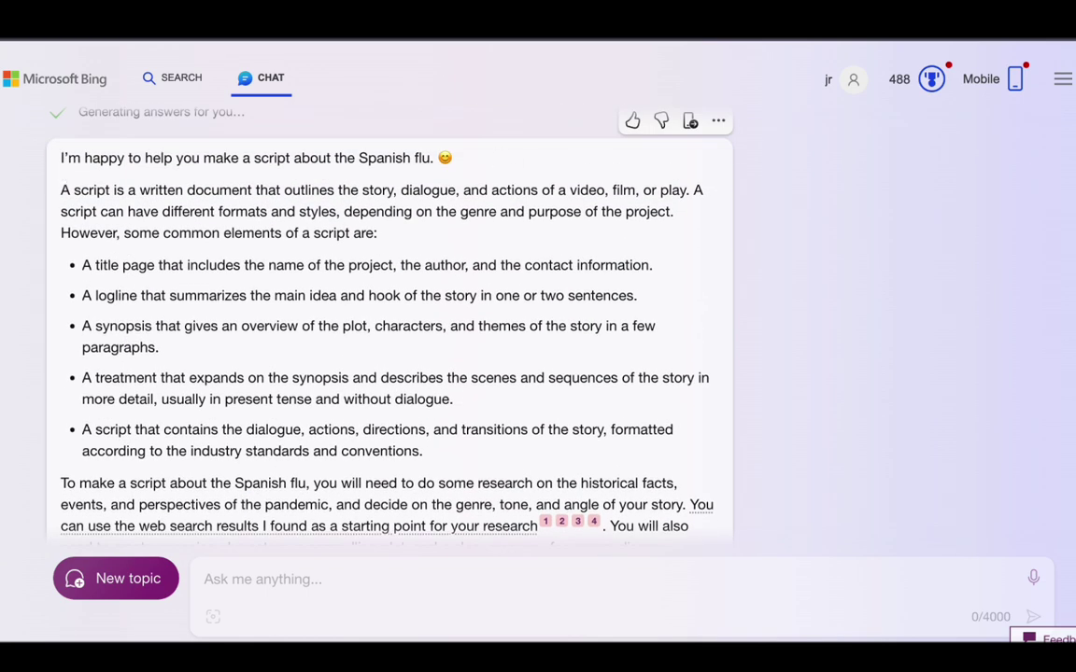
pyautogui.scroll(-4, 919, 329)
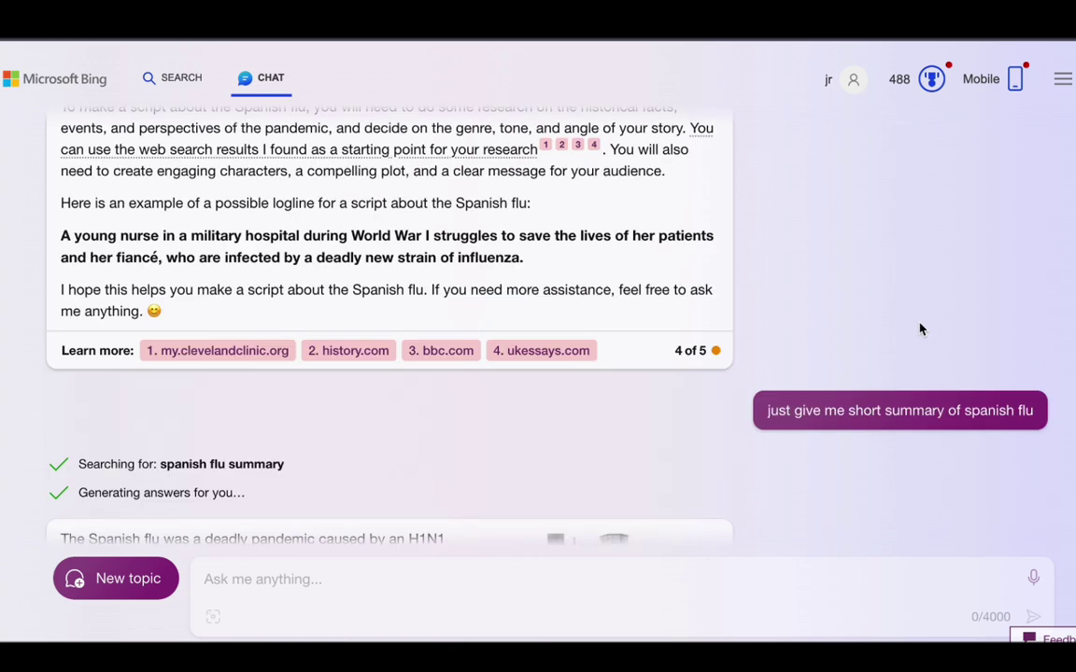
pyautogui.moveTo(795, 374); pyautogui.dragTo(993, 372)
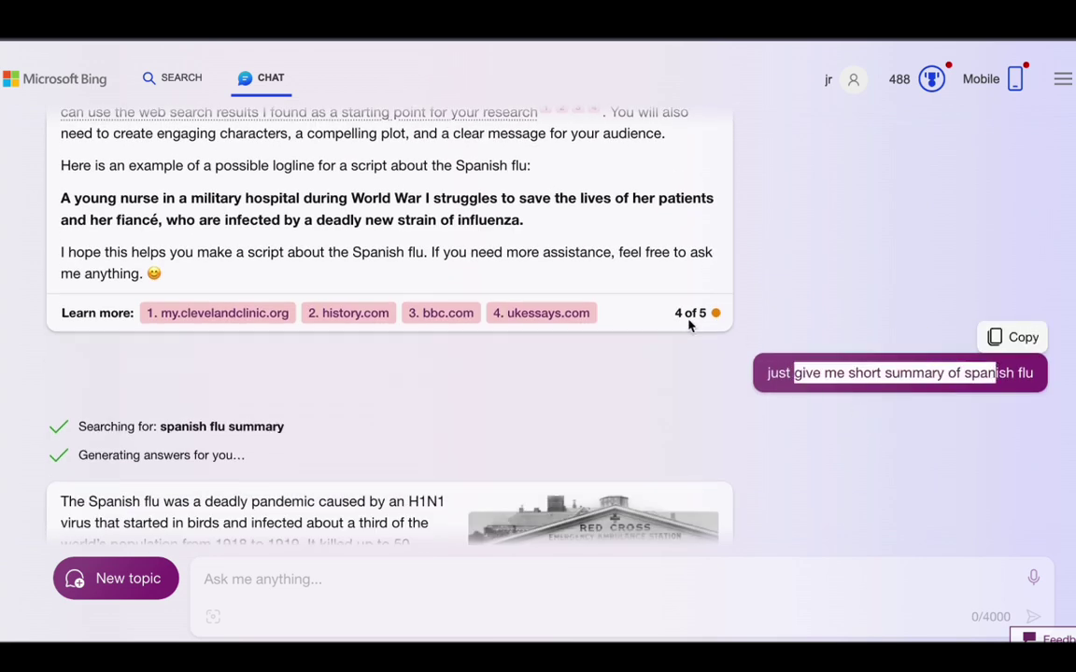
pyautogui.scroll(-4, 690, 319)
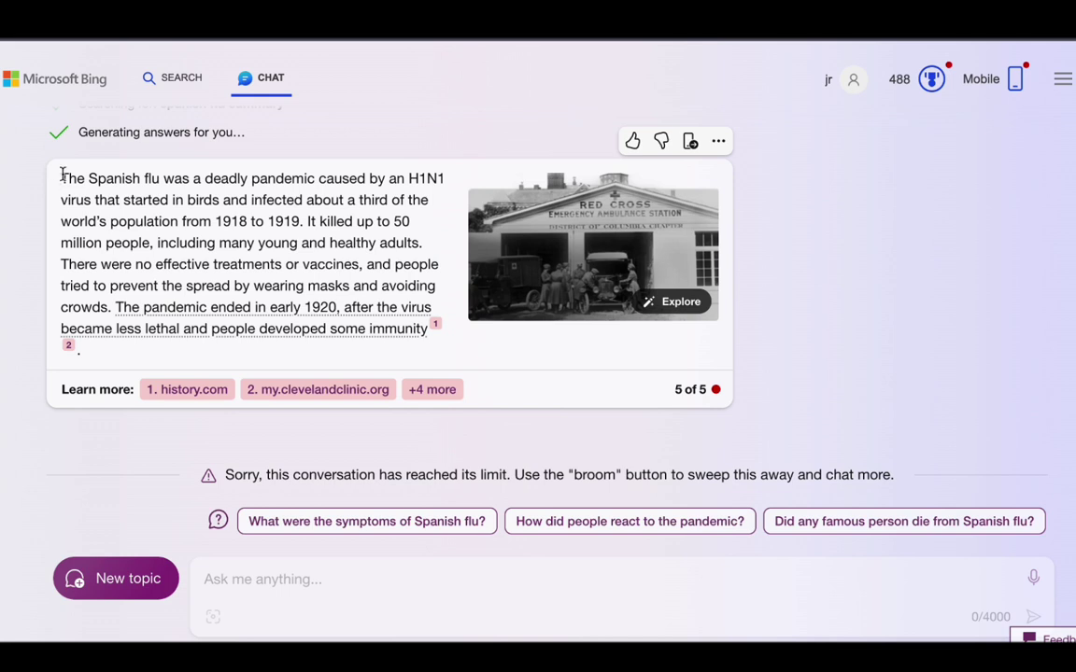
pyautogui.moveTo(62, 175); pyautogui.dragTo(977, 295)
pyautogui.click(975, 295)
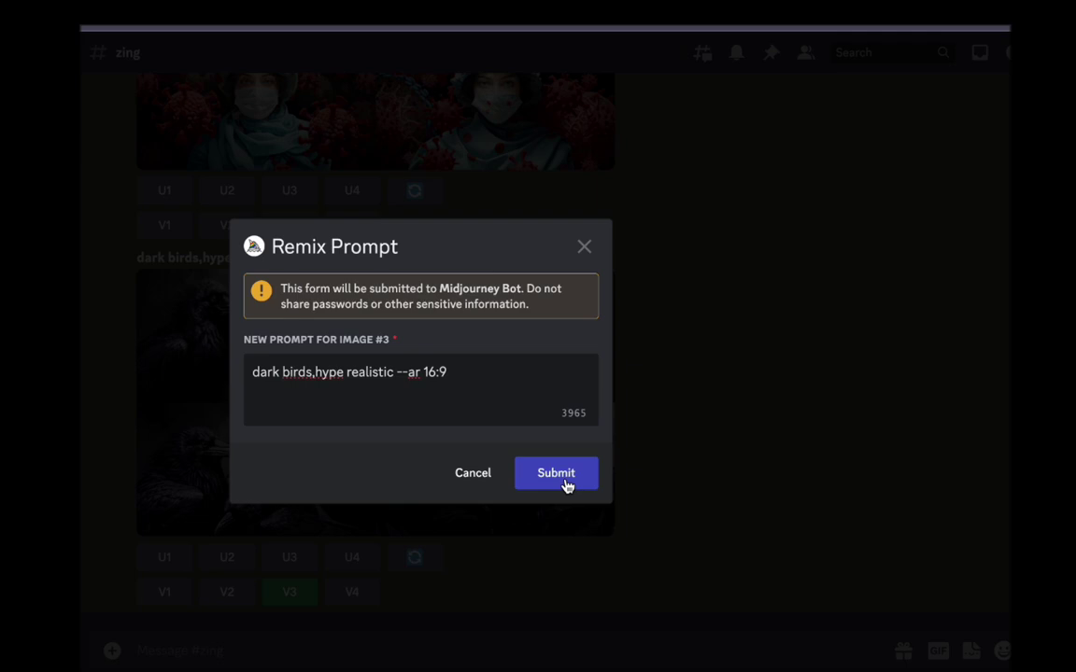
# In Discord, submit the remix prompt "dark birds,hype realistic --ar 16:9" to make variations of image #3.
pyautogui.click(565, 478)
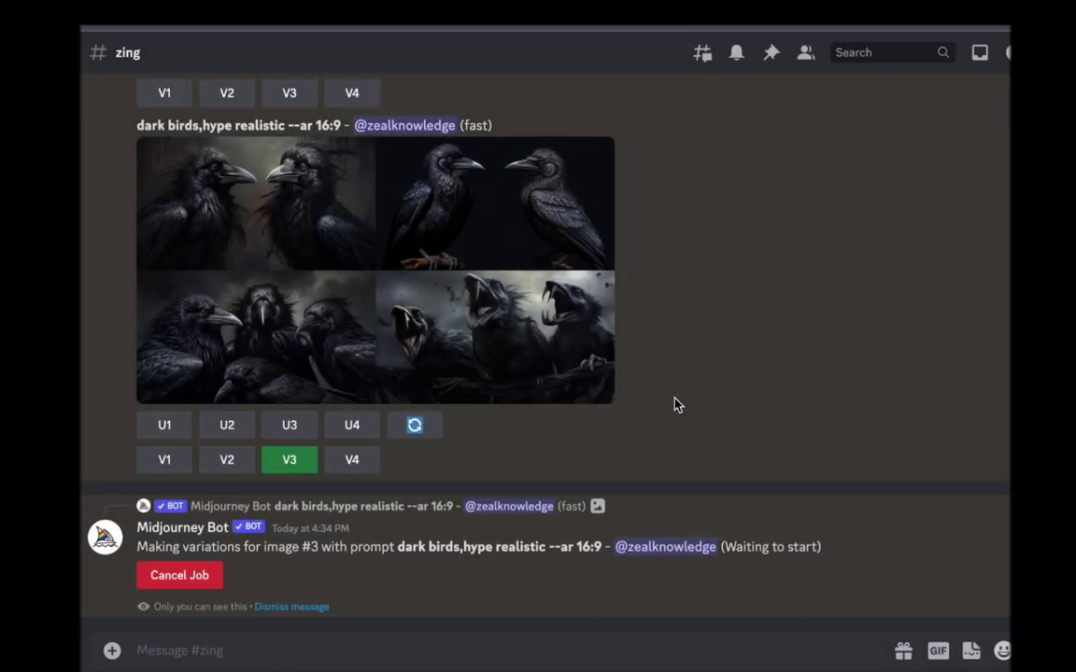
# Upscale the second image of the "spanish flu, 1918 times, hyper realistic --ar 16:9" strong variations.
pyautogui.scroll(15, 672, 403)
pyautogui.scroll(3, 677, 405)
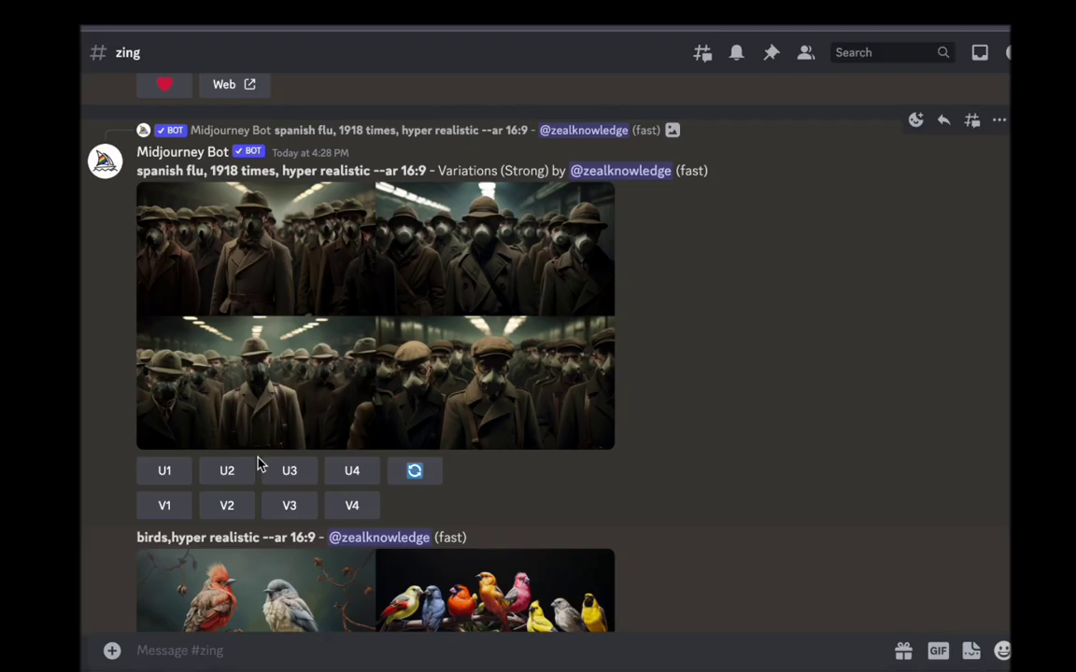
pyautogui.click(233, 481)
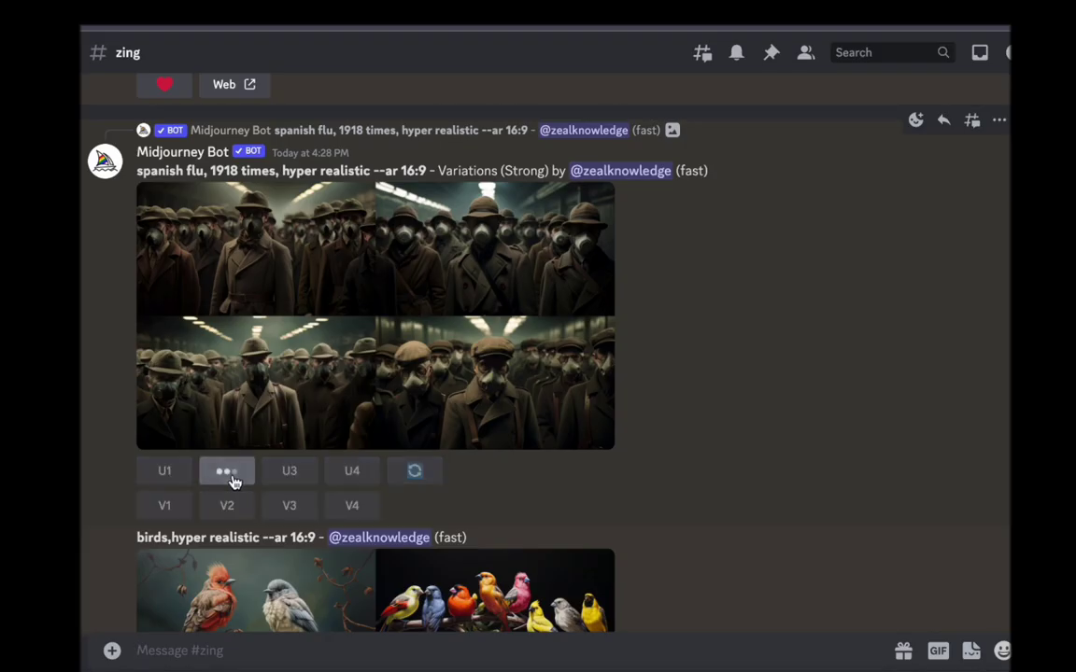
# Open the single "spanish flu, 1918 days, hyper realistic" hospital ward image for a closer look.
pyautogui.scroll(5, 602, 423)
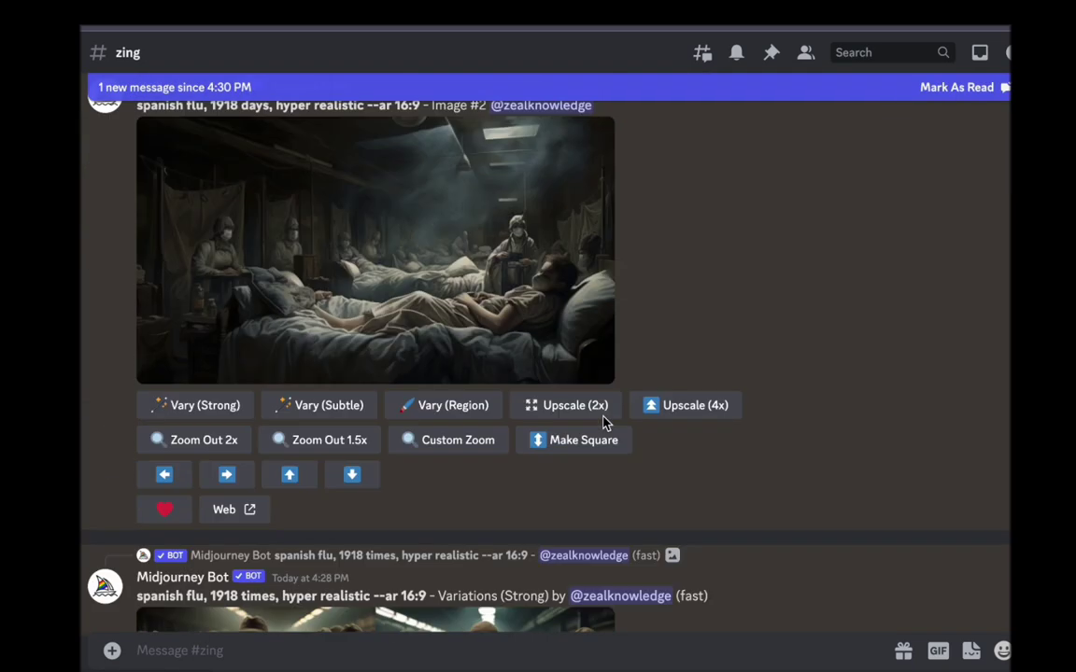
pyautogui.scroll(1, 603, 423)
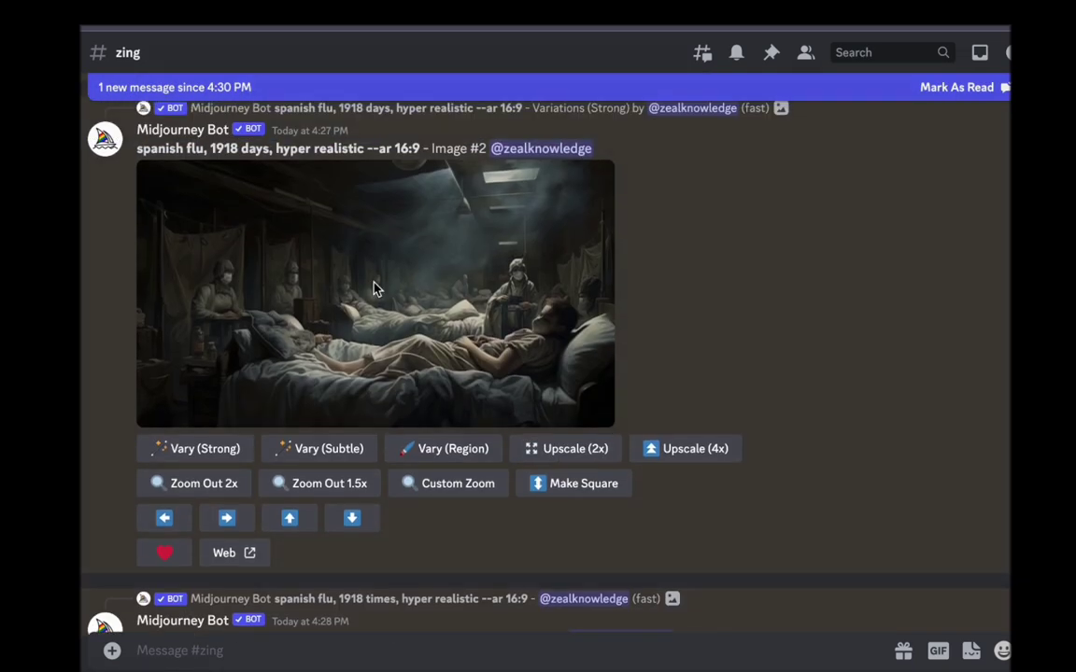
pyautogui.click(373, 289)
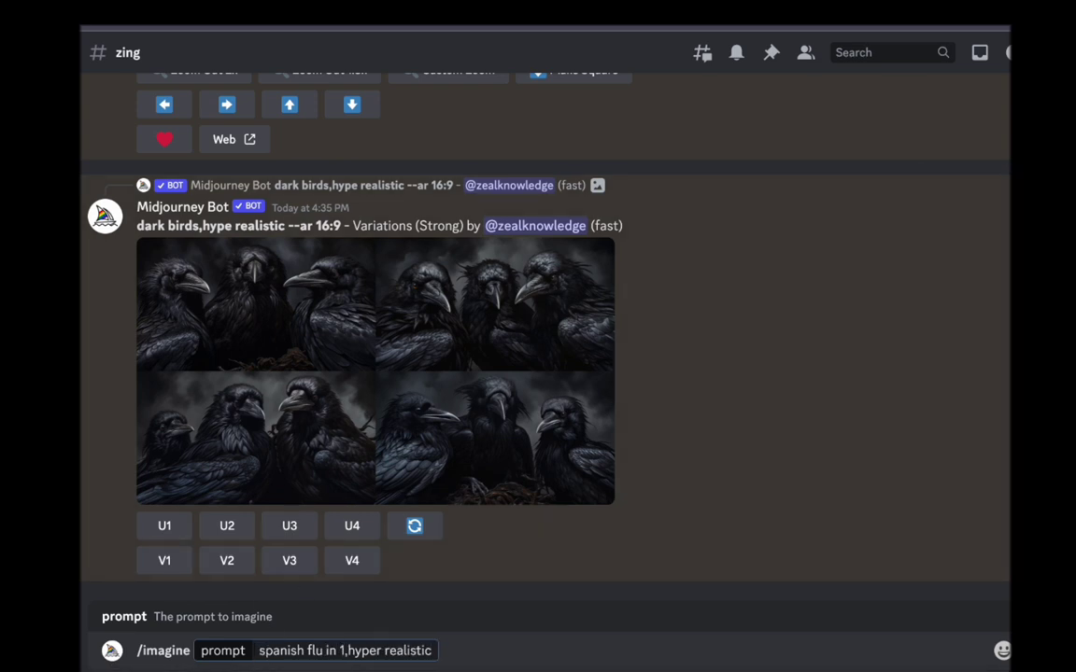
# Submit the prompt "spanish flu in 1917,hyper realistic", and upscale the third dark birds variation and zoom it out 2x.
pyautogui.press('Return')
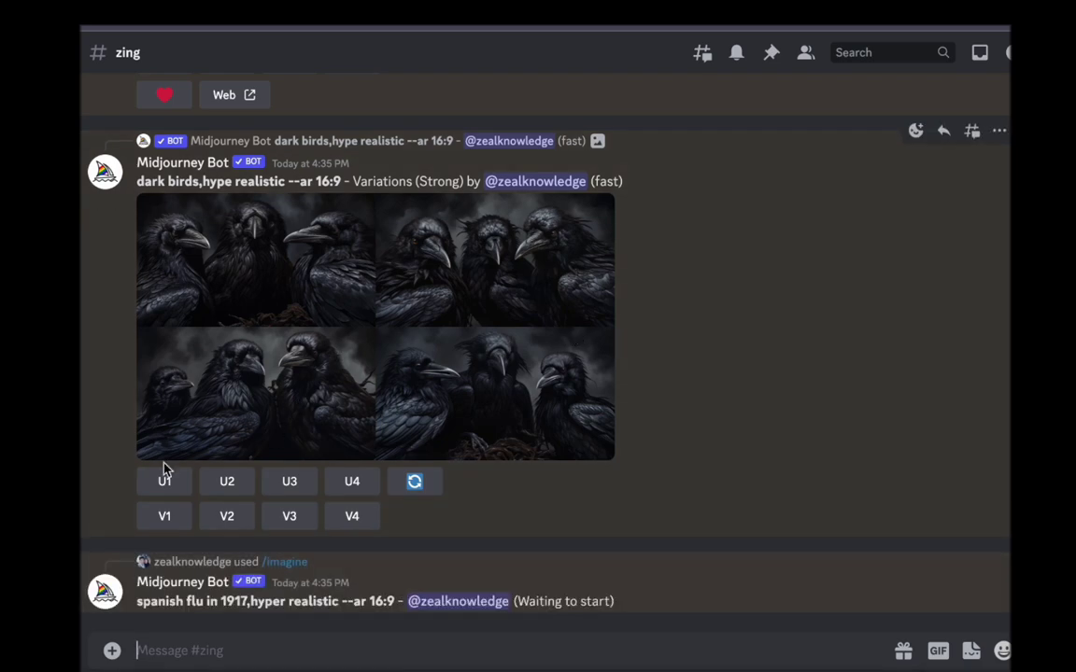
pyautogui.click(291, 480)
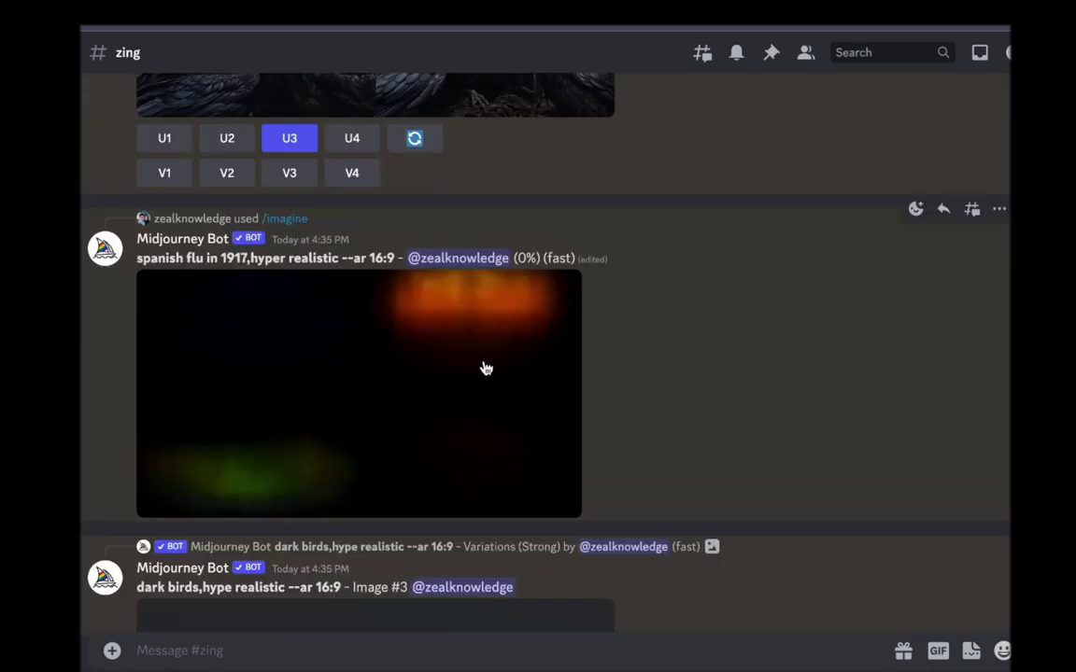
pyautogui.click(196, 522)
# Generate a new set of images from the prompt "dark birds flying".
pyautogui.click(260, 641)
pyautogui.write('/imagine dark bir')
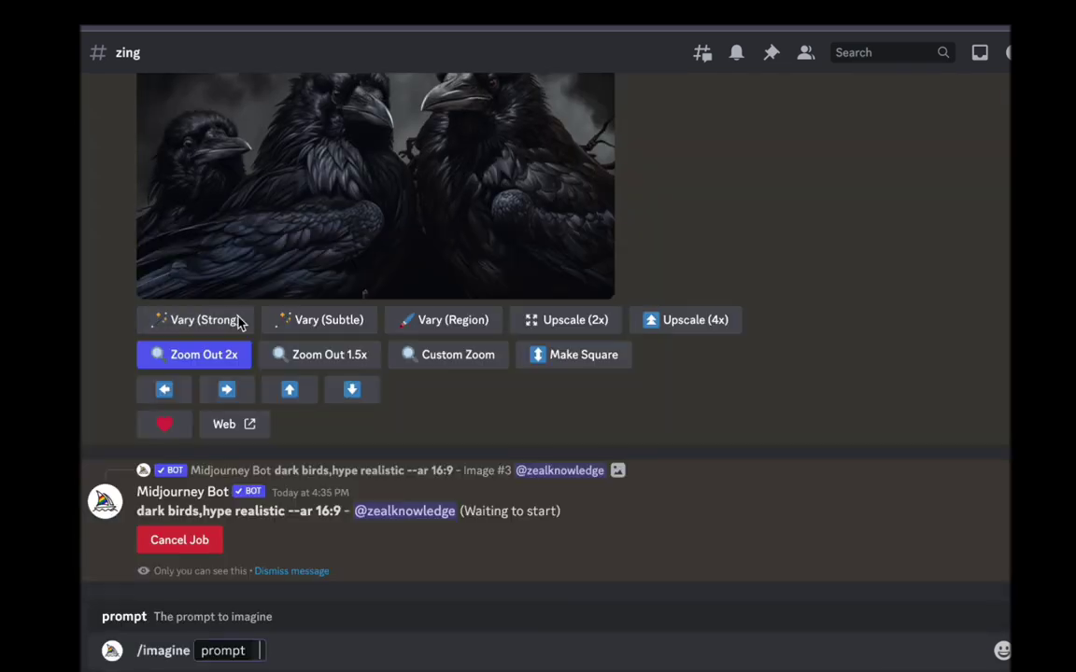
pyautogui.write('ds flying')
pyautogui.press('Return')
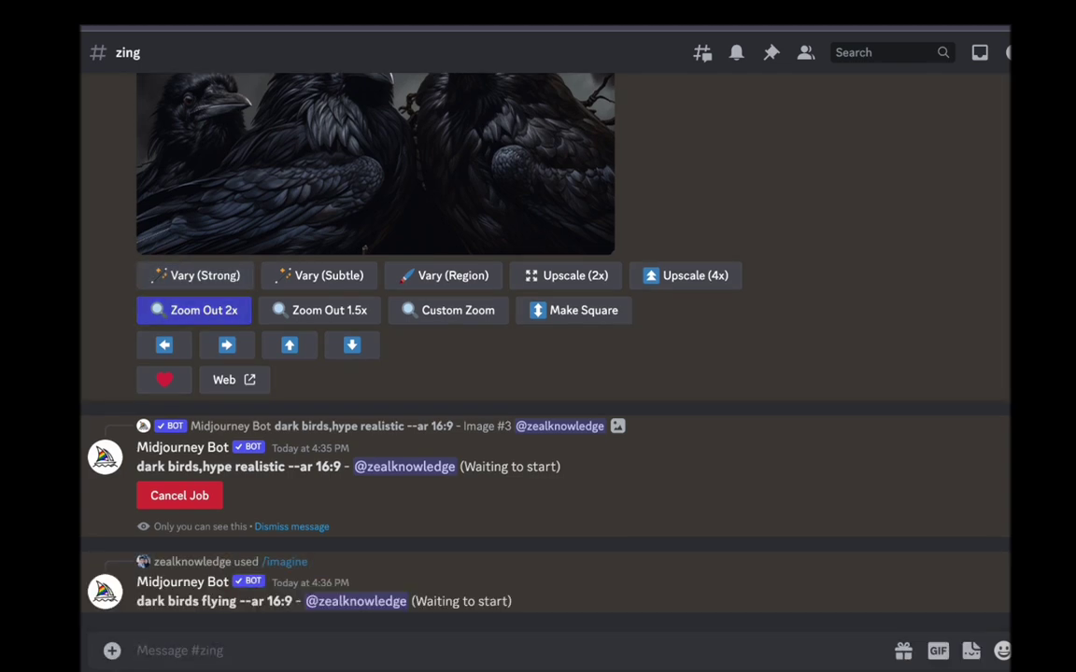
# Upscale the second image of the "spanish flu in 1917,hyper realistic" grid.
pyautogui.scroll(5, 561, 506)
pyautogui.scroll(5, 562, 507)
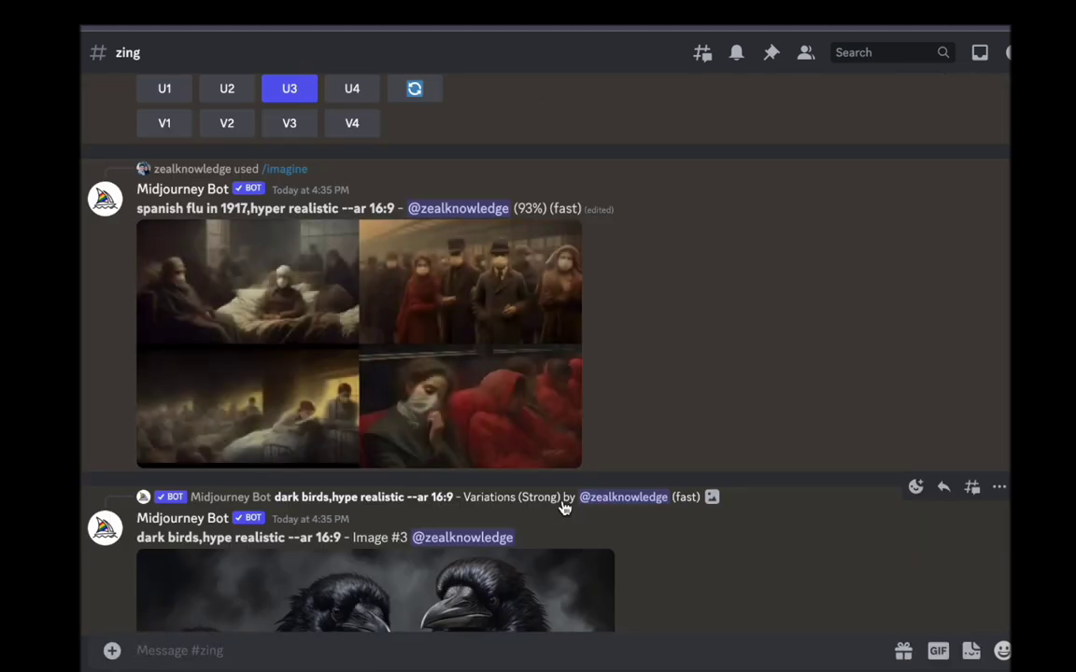
pyautogui.scroll(-10, 398, 459)
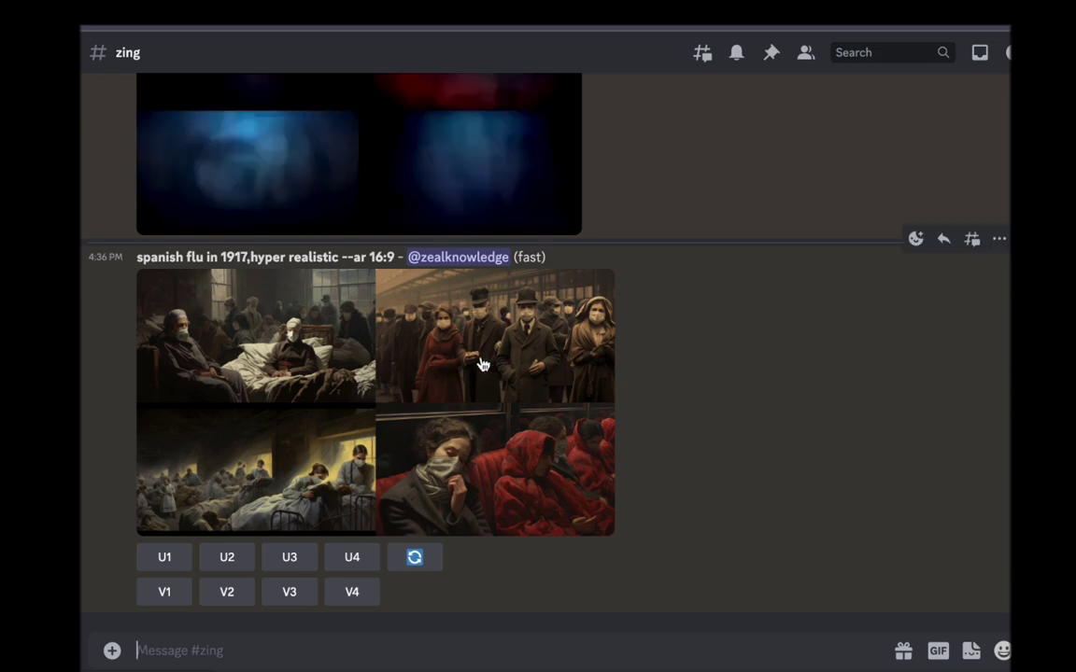
pyautogui.click(245, 565)
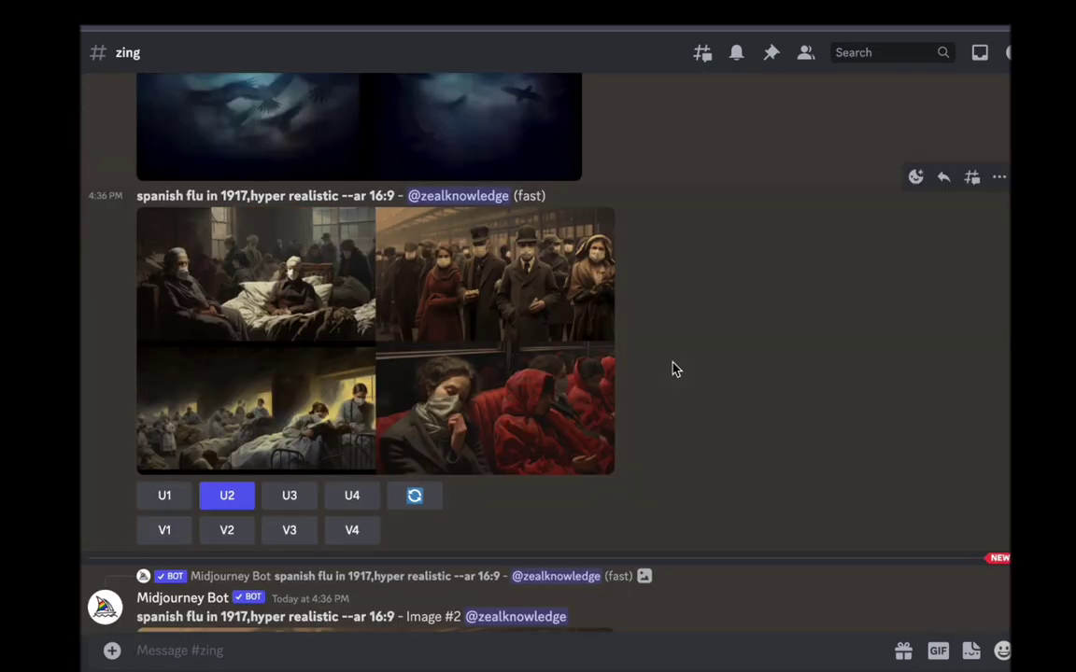
# Save the upscaled image of the masked crowd to the Midjourney folder and close the enlarged view.
pyautogui.click(374, 628)
pyautogui.rightClick(390, 307)
pyautogui.click(390, 307)
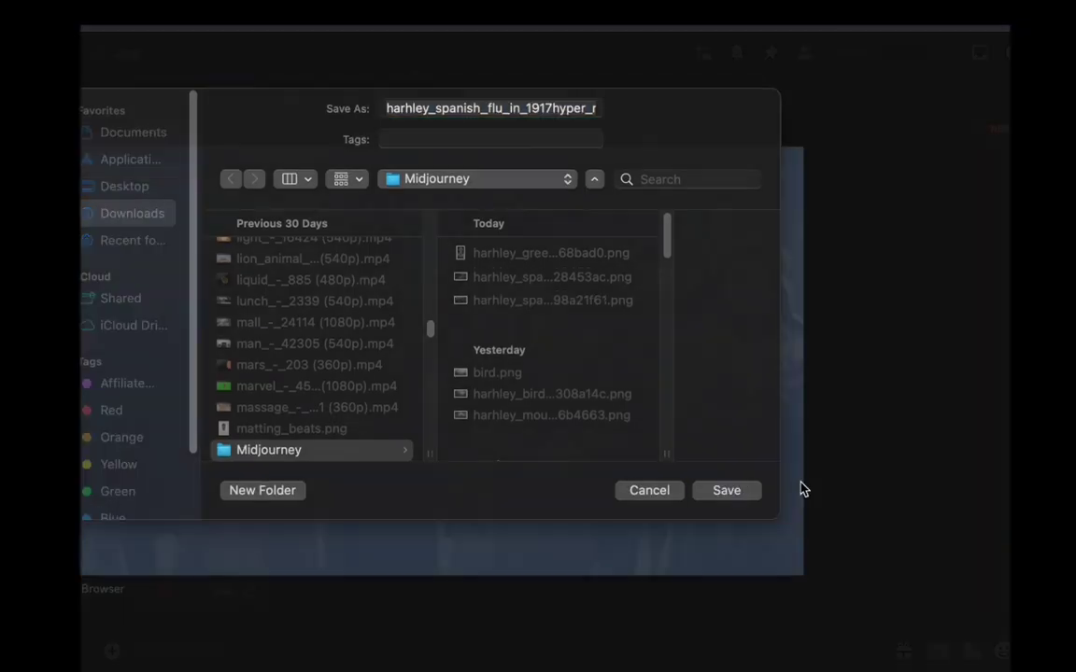
pyautogui.click(723, 489)
pyautogui.press('Escape')
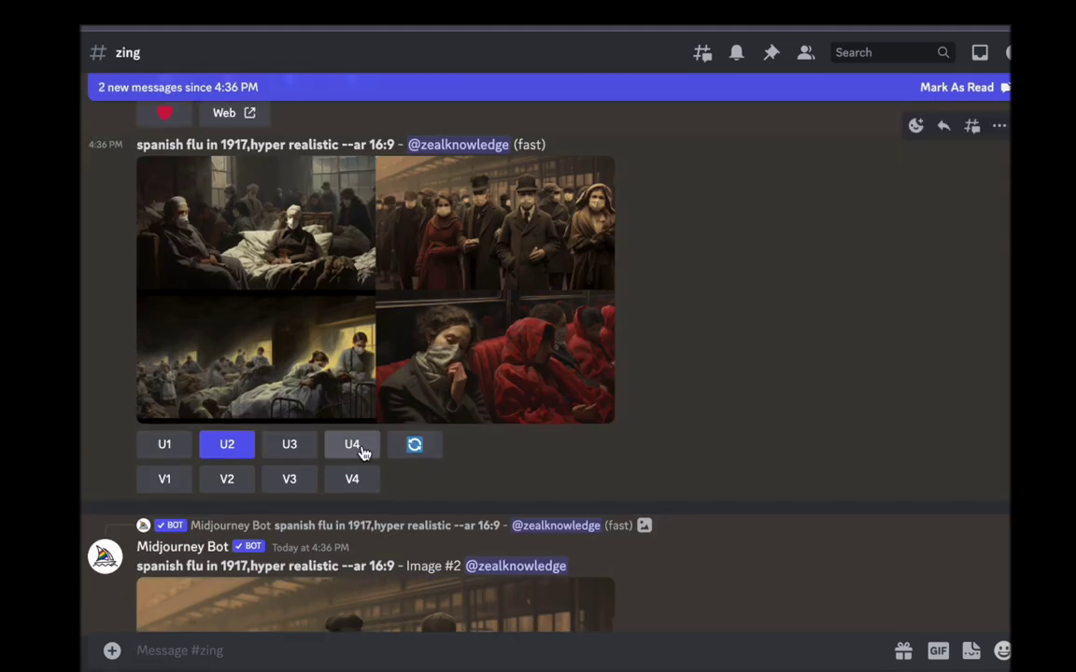
# Upscale the fourth image of both the "spanish flu in 1917" grid and the "dark birds flying" grid.
pyautogui.scroll(4, 485, 457)
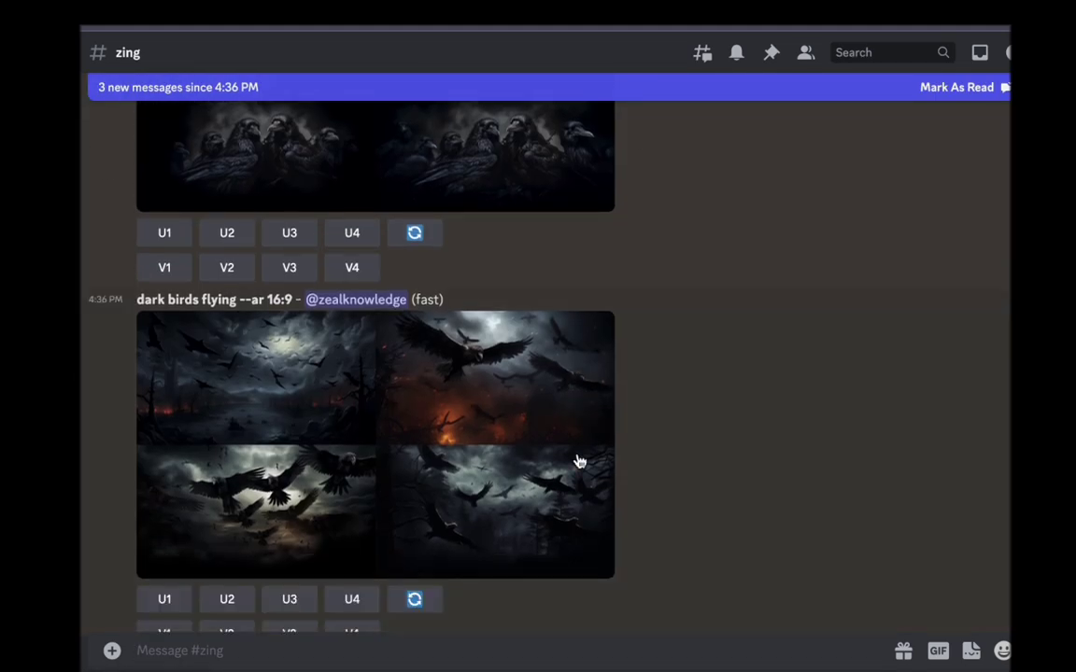
pyautogui.click(351, 599)
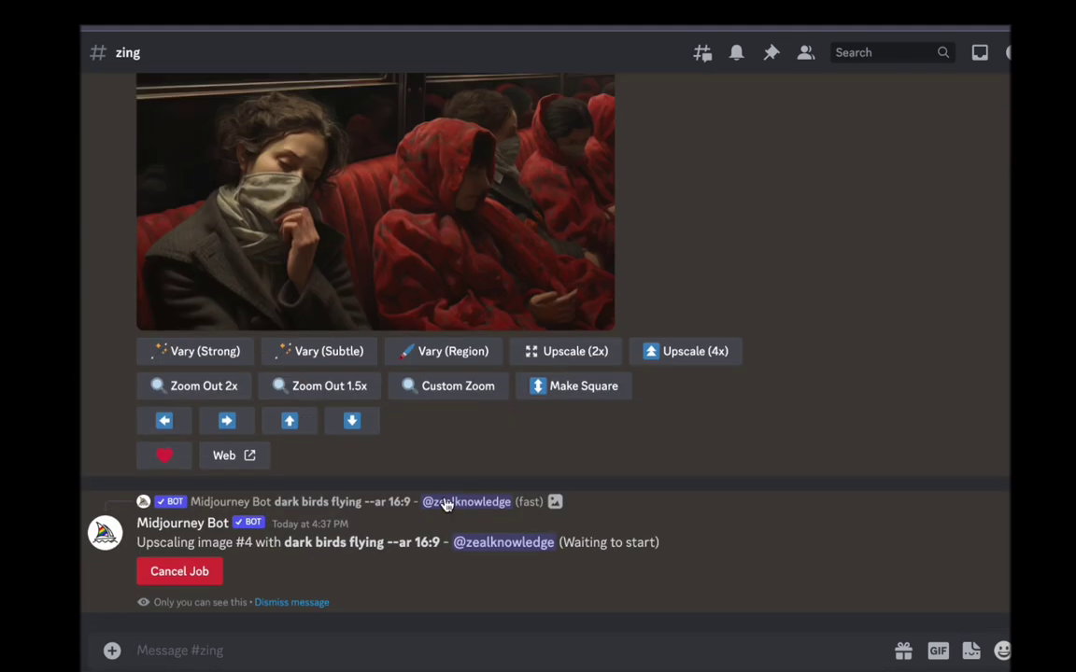
# Save the upscaled image of the masked woman beside red-cloaked figures to the Midjourney folder and close the enlarged view.
pyautogui.click(266, 313)
pyautogui.rightClick(399, 238)
pyautogui.click(476, 271)
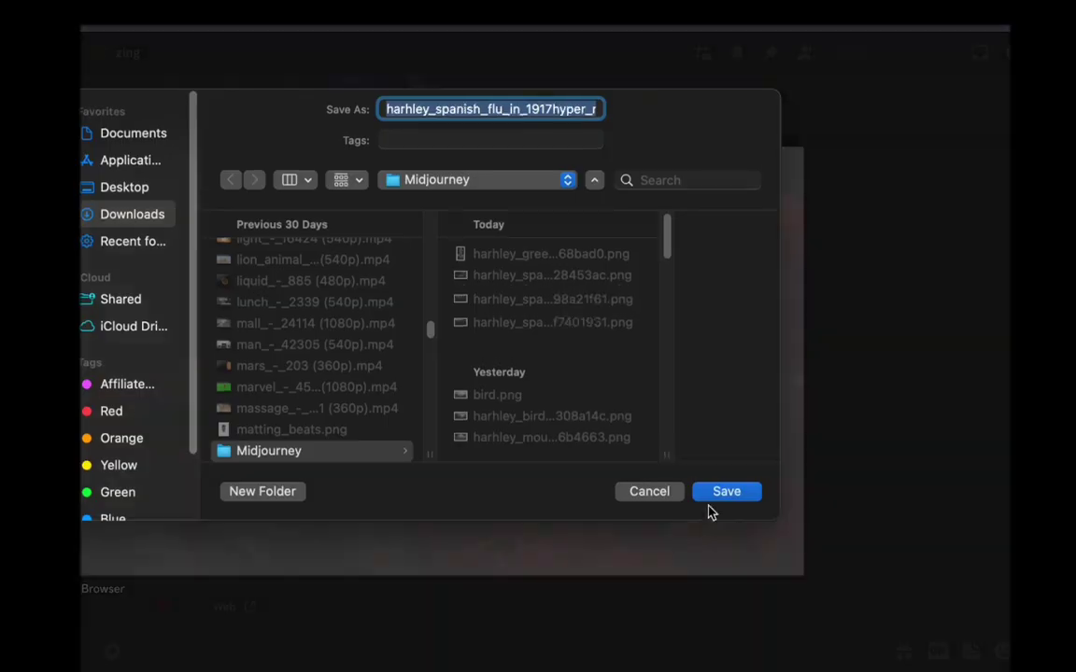
pyautogui.click(719, 493)
pyautogui.press('Escape')
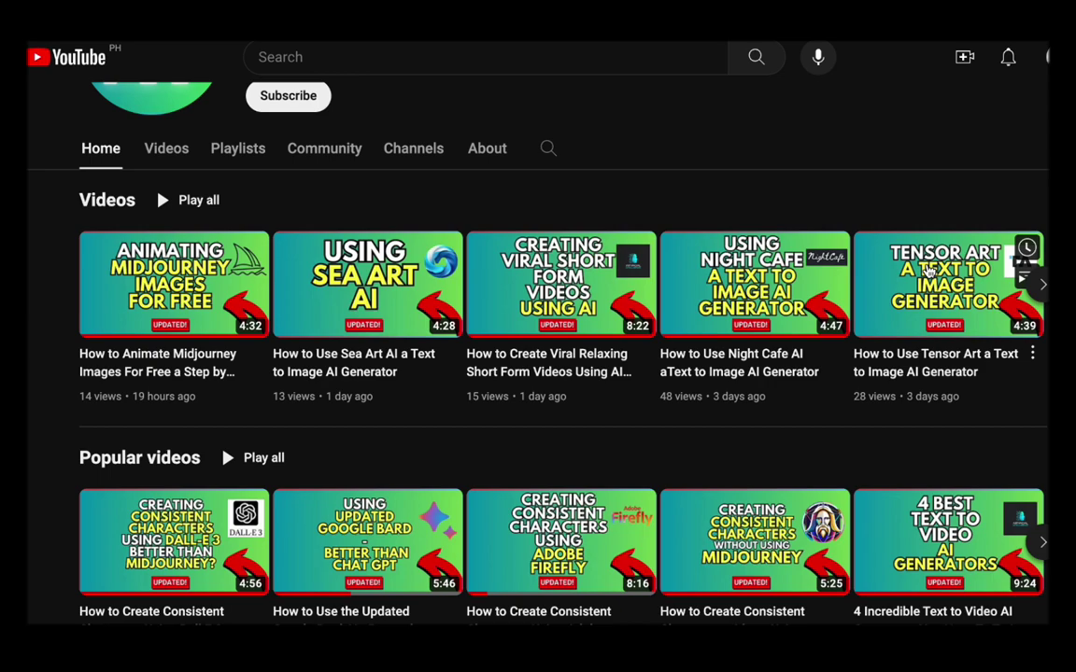
# On YouTube, look through the AI Mastery Tutorials channel's video sections and highlight the channel name.
pyautogui.scroll(-2, 930, 271)
pyautogui.scroll(5, 759, 312)
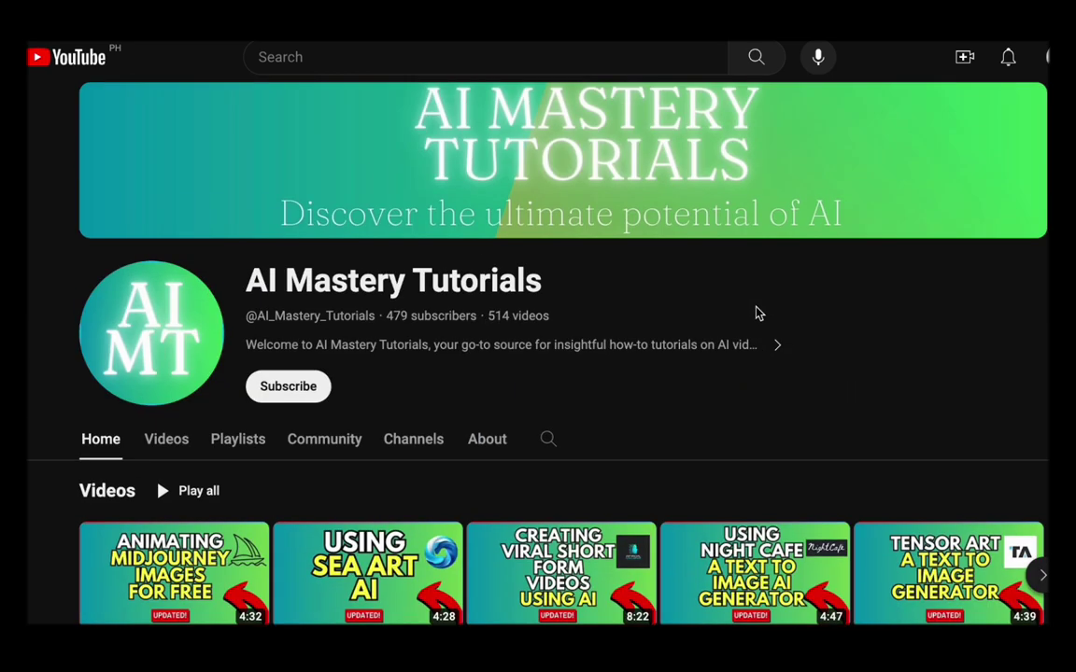
pyautogui.moveTo(234, 280); pyautogui.dragTo(605, 296)
pyautogui.click(636, 401)
pyautogui.scroll(-3, 636, 404)
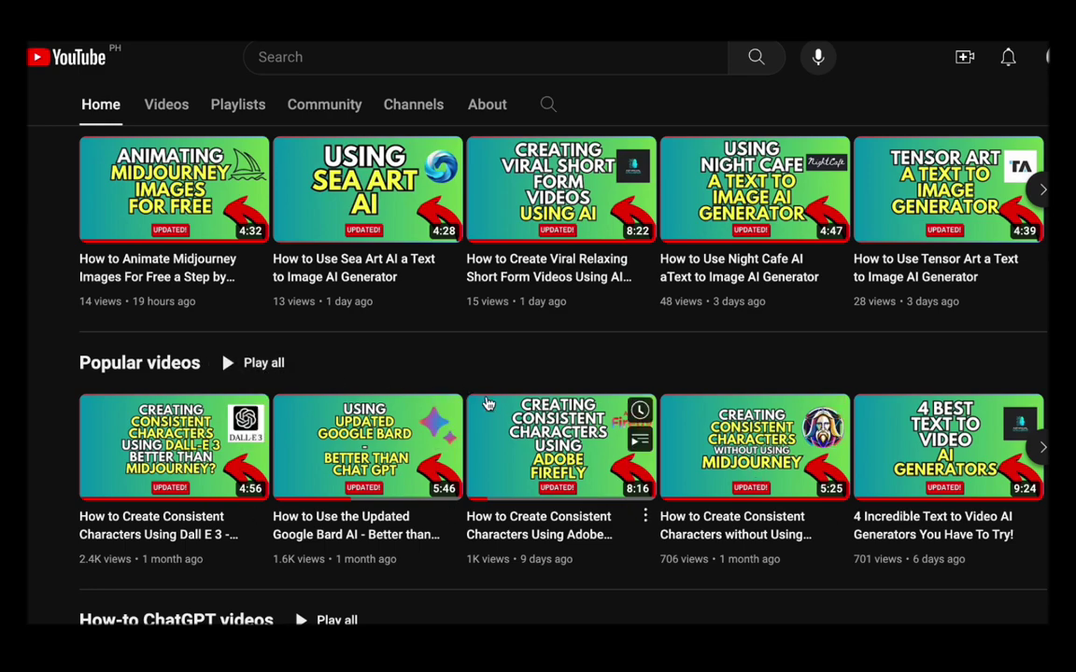
pyautogui.scroll(-2, 485, 401)
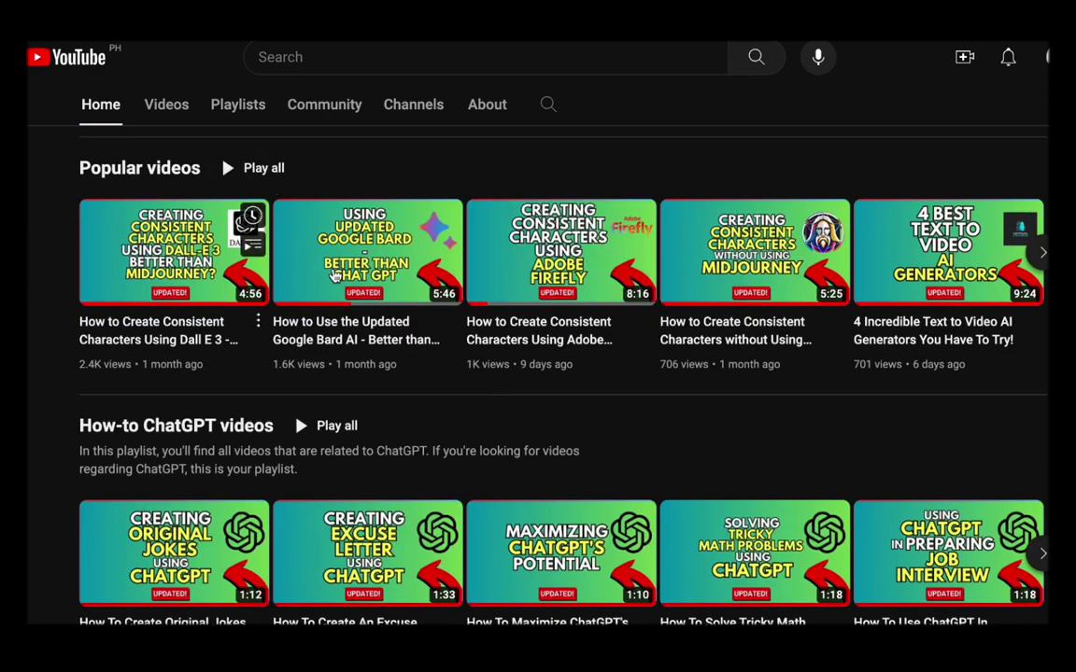
pyautogui.scroll(-1, 364, 229)
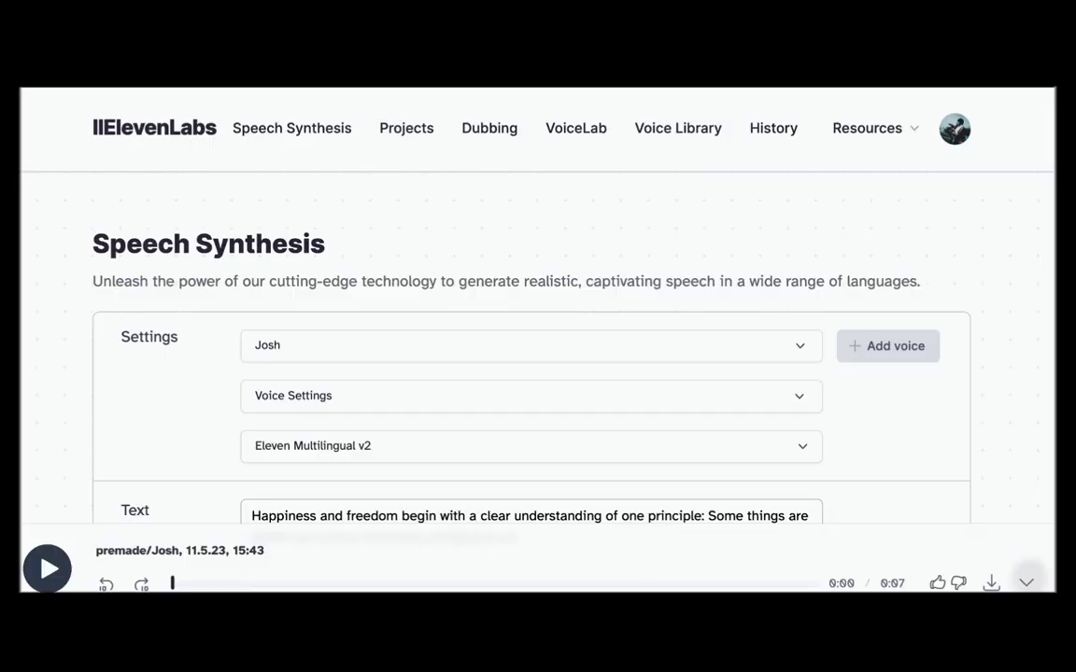
# In ElevenLabs Speech Synthesis, replace the existing text with the Spanish flu summary.
pyautogui.scroll(-2, 523, 374)
pyautogui.moveTo(518, 363); pyautogui.dragTo(52, 328)
# Preview several premade narration voices, including Josh, Michael, Jessie, Serena, Thomas and Mimi.
pyautogui.click(280, 171)
pyautogui.click(259, 238)
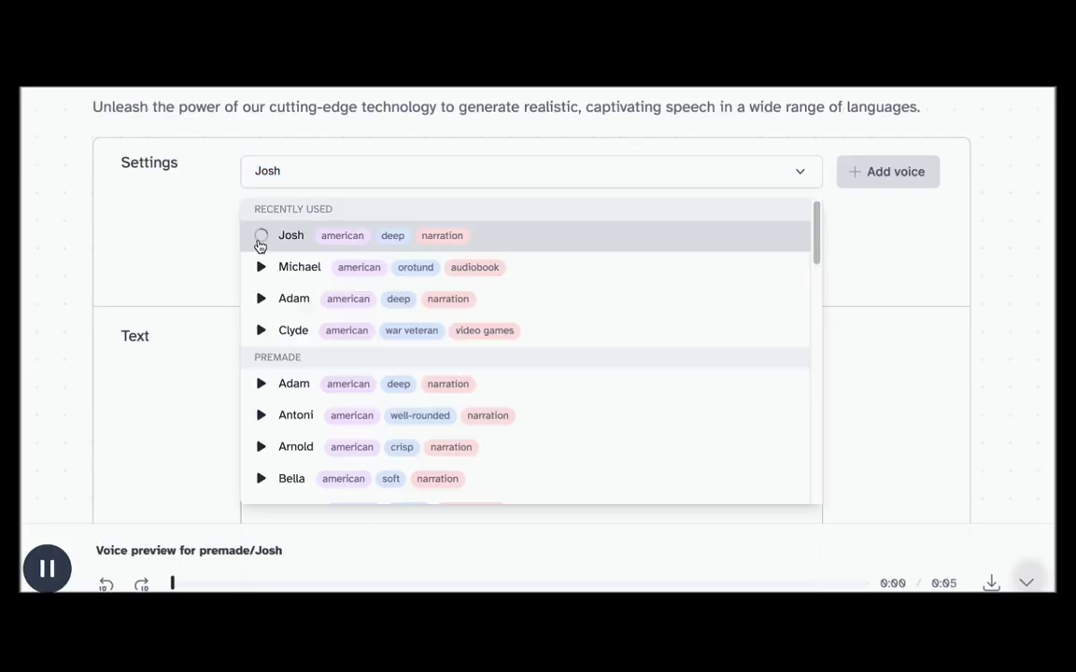
pyautogui.click(260, 266)
pyautogui.scroll(-5, 265, 403)
pyautogui.click(261, 404)
pyautogui.click(262, 433)
pyautogui.scroll(-3, 266, 349)
pyautogui.click(266, 349)
pyautogui.scroll(-3, 262, 327)
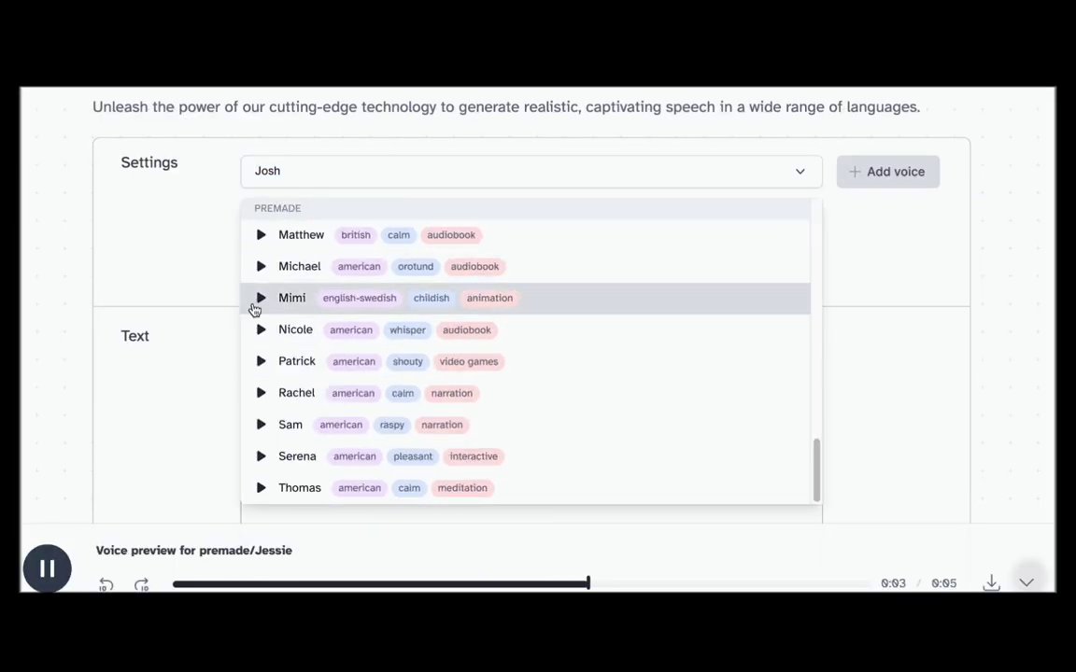
pyautogui.click(256, 301)
pyautogui.click(261, 457)
pyautogui.click(260, 488)
pyautogui.click(265, 300)
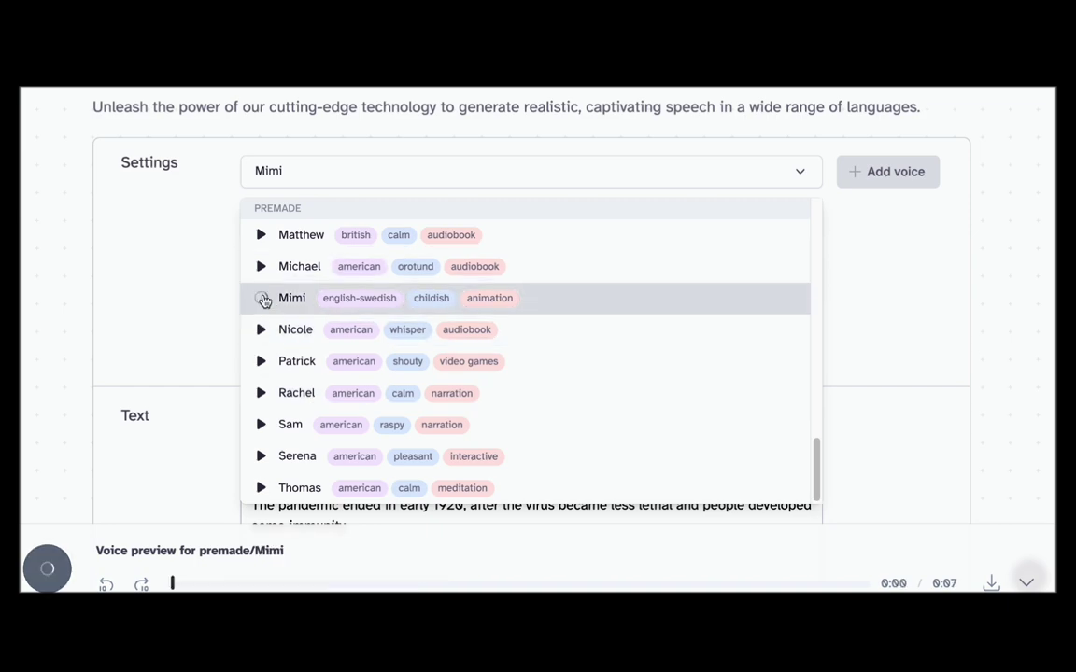
# Preview the Matilda voice and choose it for the narration.
pyautogui.scroll(3, 264, 300)
pyautogui.click(262, 272)
pyautogui.click(280, 273)
# Set the speech model to Eleven Multilingual v1 and generate the Spanish flu narration.
pyautogui.click(593, 277)
pyautogui.click(587, 408)
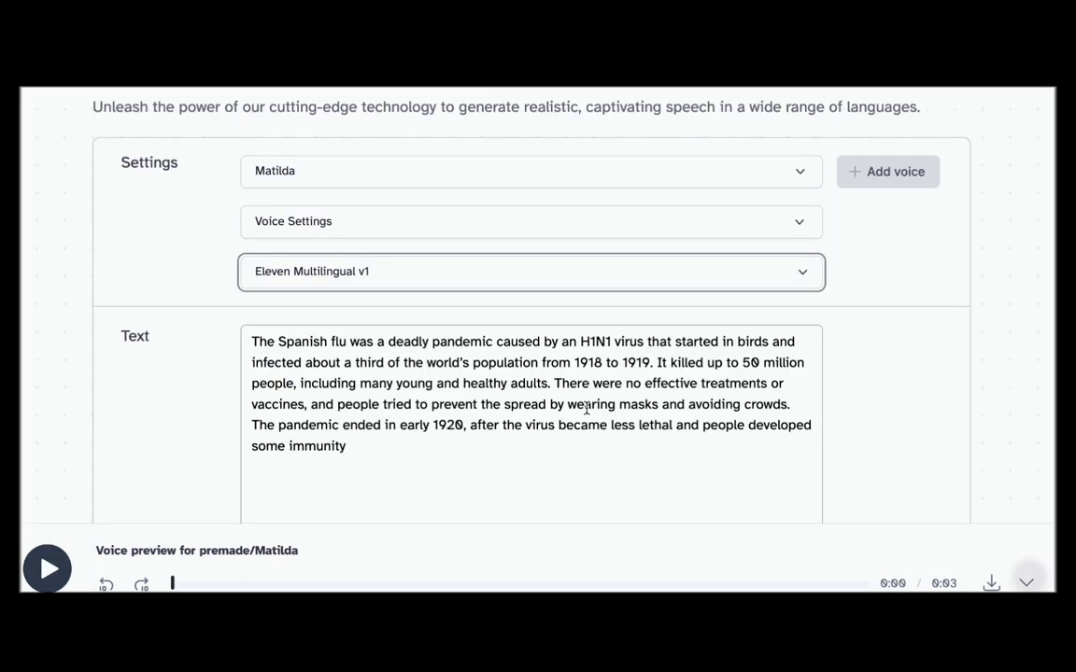
pyautogui.scroll(-3, 842, 365)
pyautogui.click(580, 407)
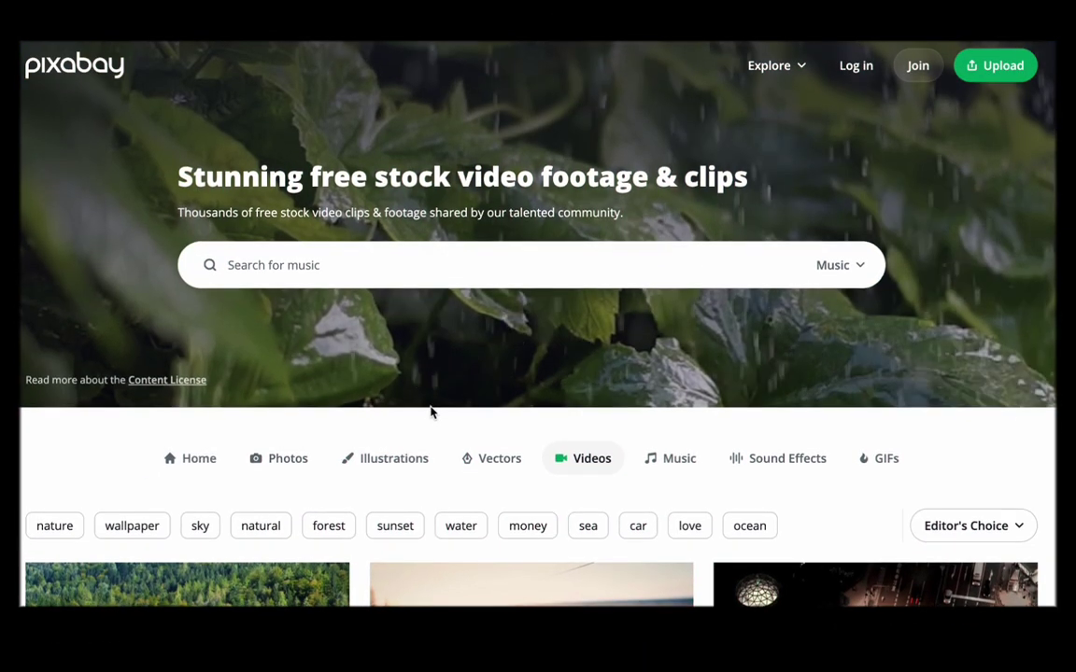
# In Pixabay, enter "inspiring" as the music search term and glance over the page.
pyautogui.click(282, 268)
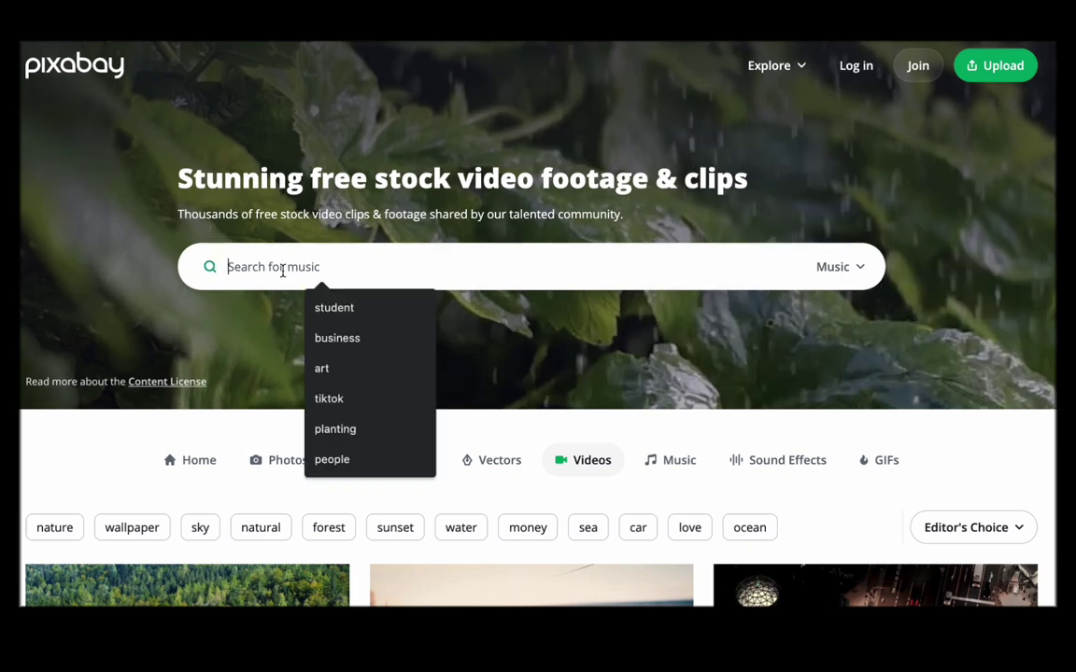
pyautogui.write('m')
pyautogui.press('BackSpace')
pyautogui.write('in')
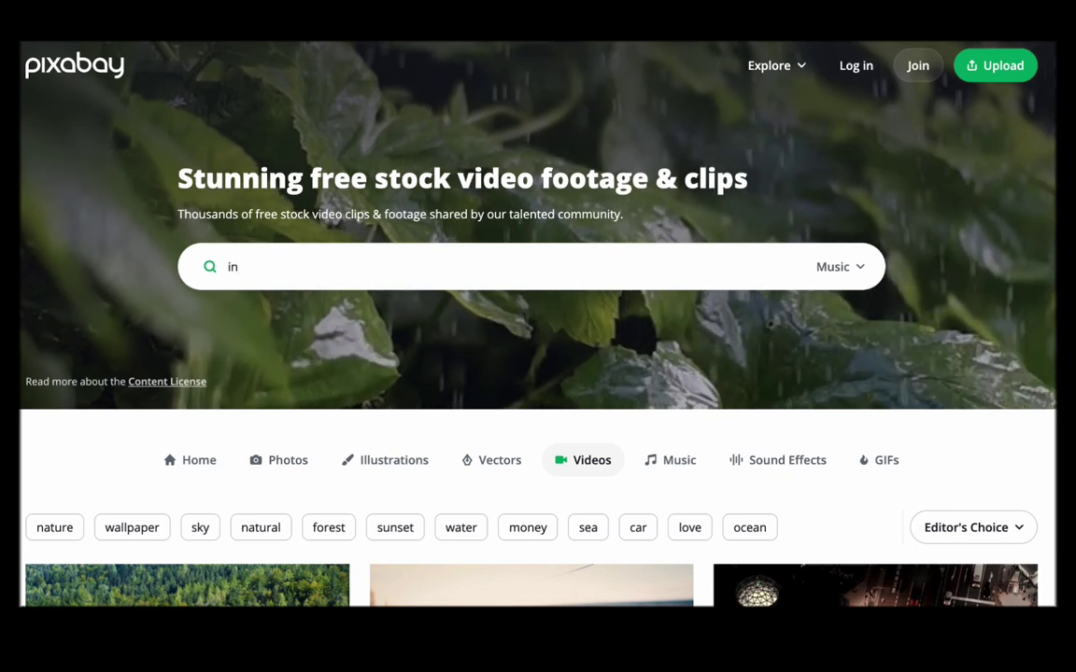
pyautogui.write('spiring')
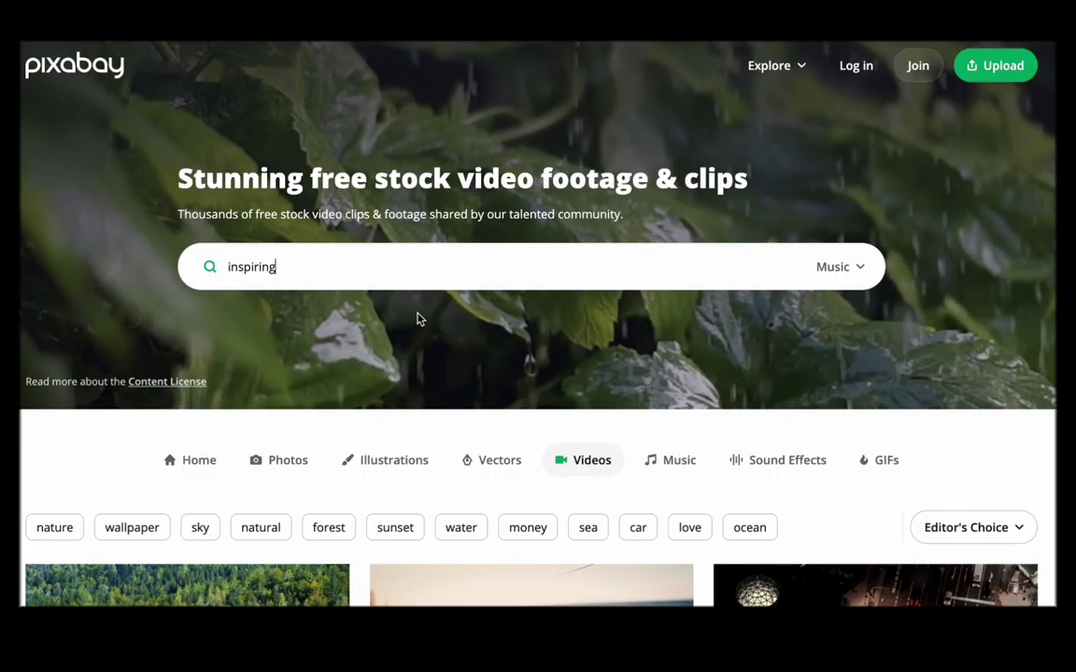
pyautogui.scroll(-2, 419, 320)
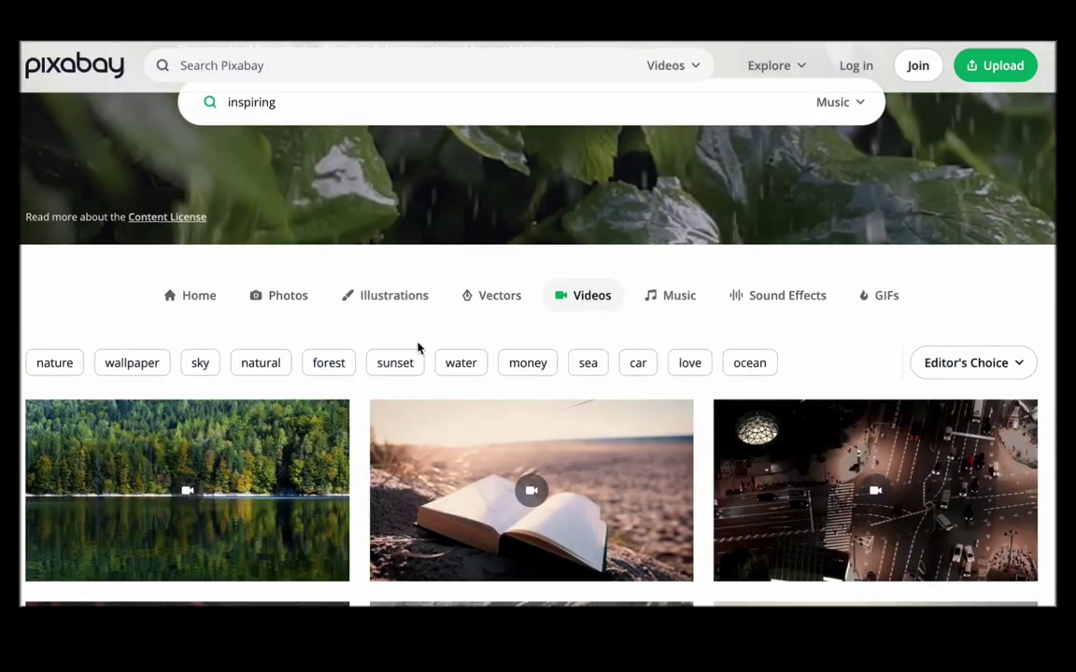
pyautogui.scroll(2, 418, 348)
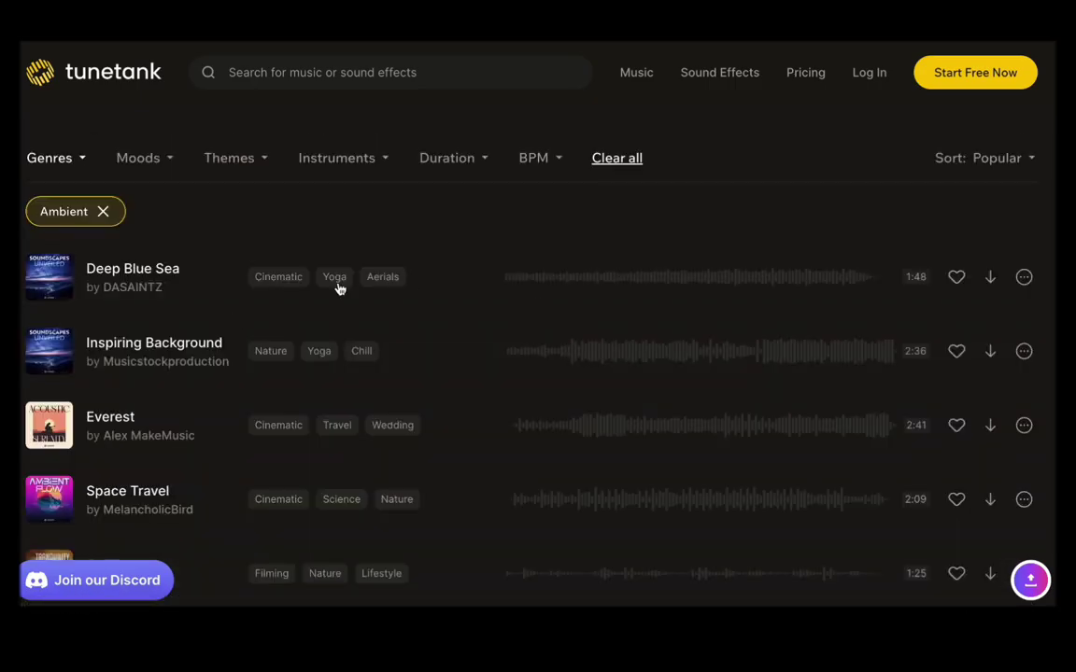
# In Tunetank, preview the ambient tracks Deep Blue Sea, Inspiring Background and Everest, and look through the track list.
pyautogui.click(52, 286)
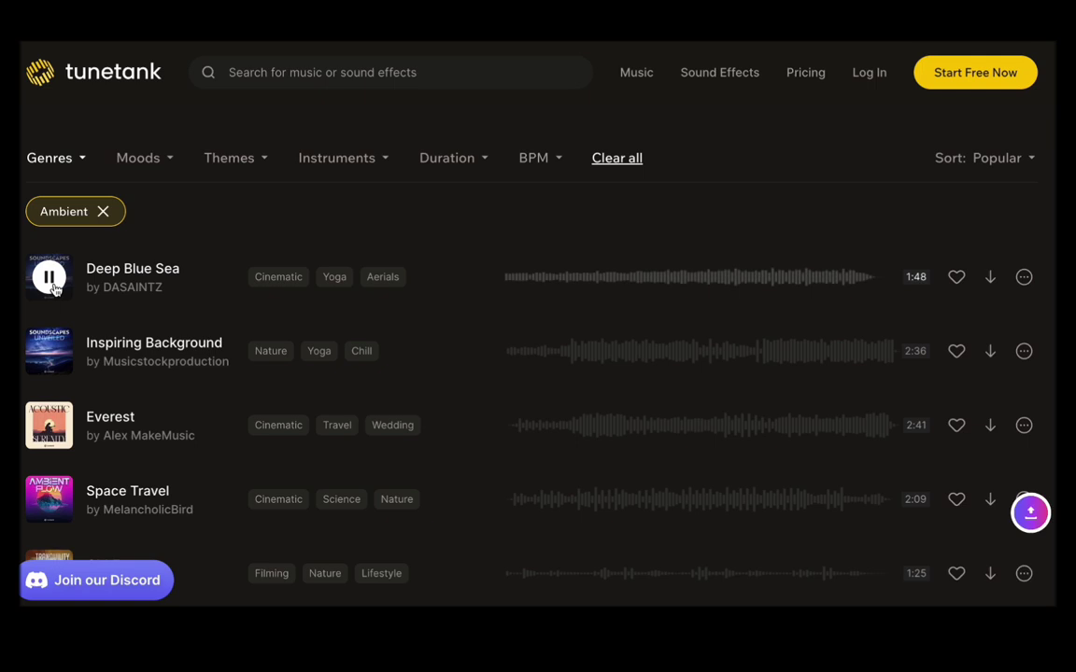
pyautogui.click(50, 353)
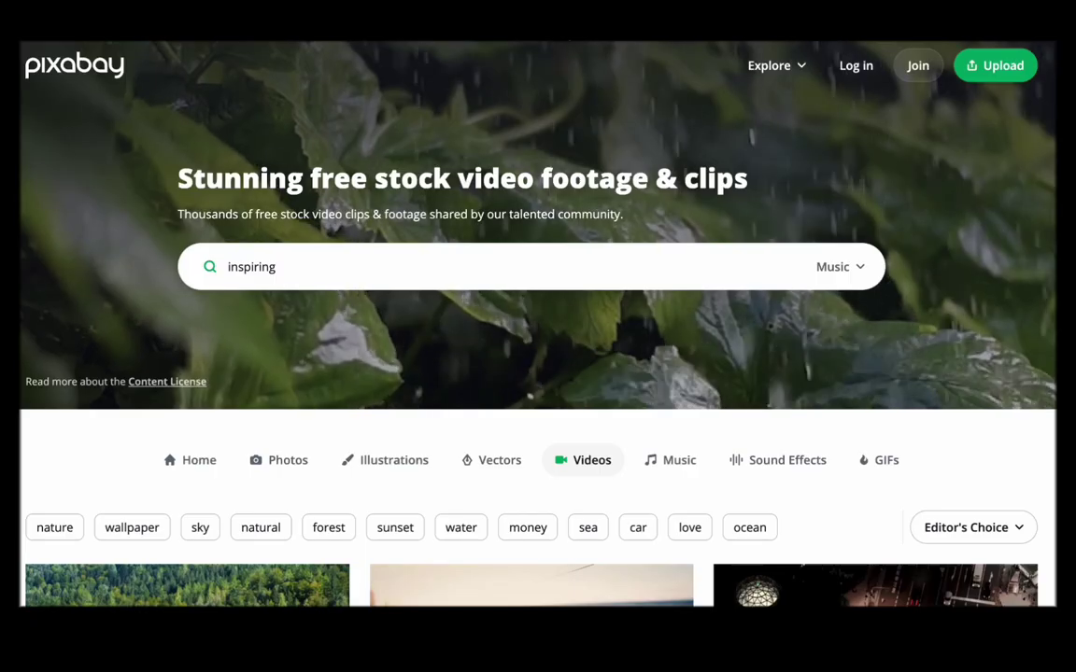
pyautogui.scroll(-5, 493, 307)
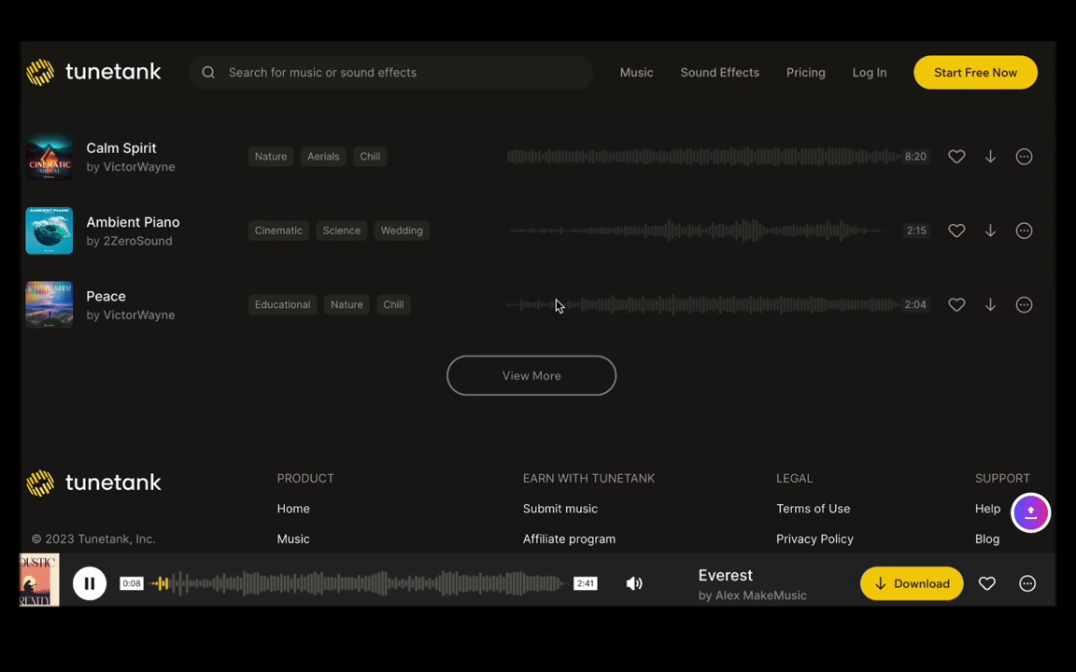
pyautogui.scroll(5, 555, 305)
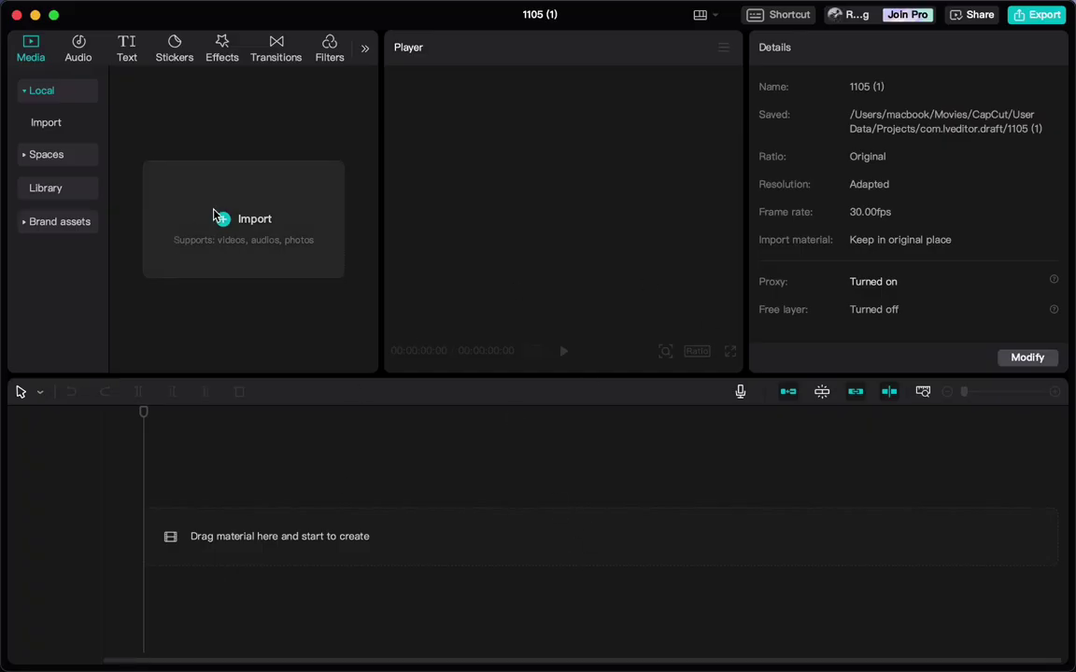
# In CapCut, import the dark birds flying image and the four Spanish flu images from the Midjourney folder and place them on the timeline.
pyautogui.click(322, 270)
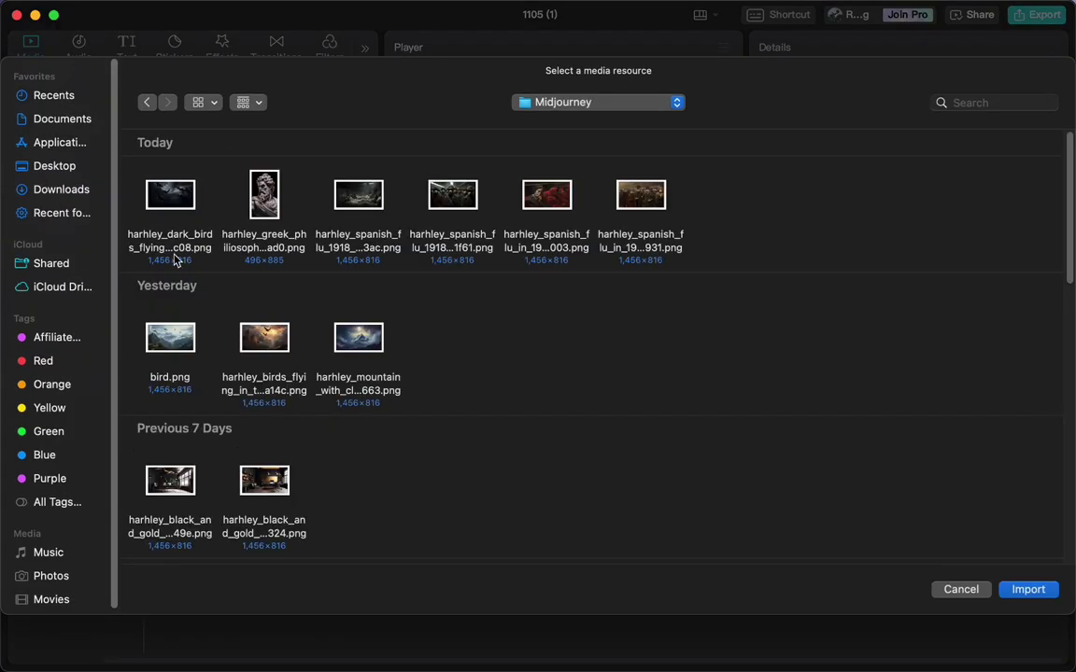
pyautogui.click(379, 251)
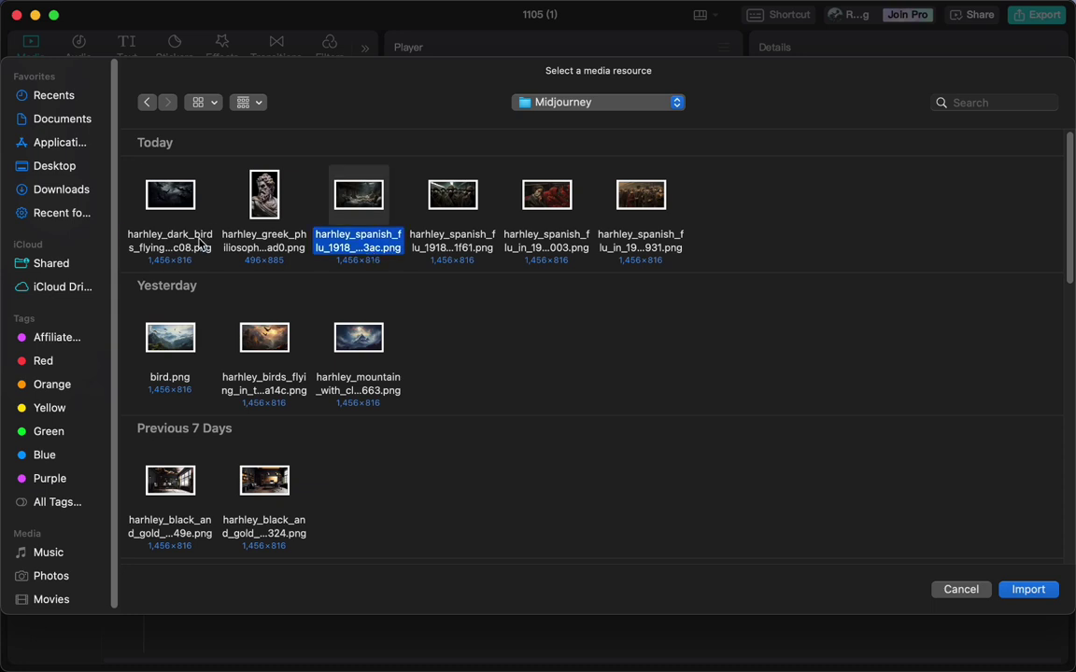
pyautogui.keyDown('super'); pyautogui.click(198, 243); pyautogui.keyUp('super')
pyautogui.keyDown('super'); pyautogui.click(452, 243); pyautogui.keyUp('super')
pyautogui.keyDown('super'); pyautogui.click(546, 245); pyautogui.keyUp('super')
pyautogui.keyDown('super'); pyautogui.click(644, 249); pyautogui.keyUp('super')
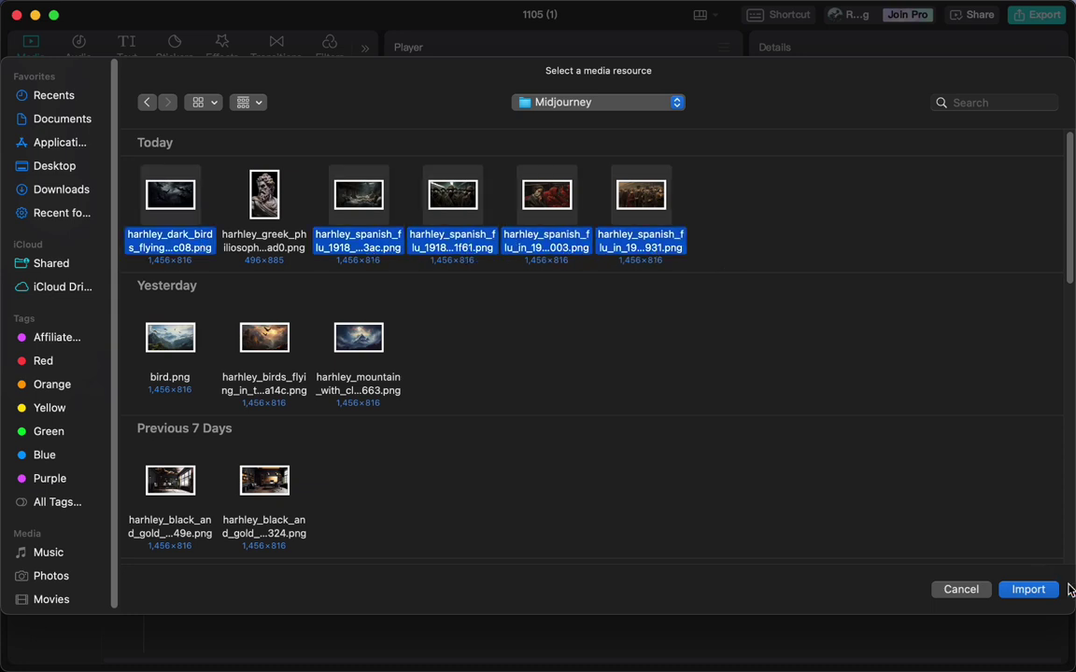
pyautogui.click(1028, 590)
pyautogui.moveTo(323, 314); pyautogui.dragTo(195, 550)
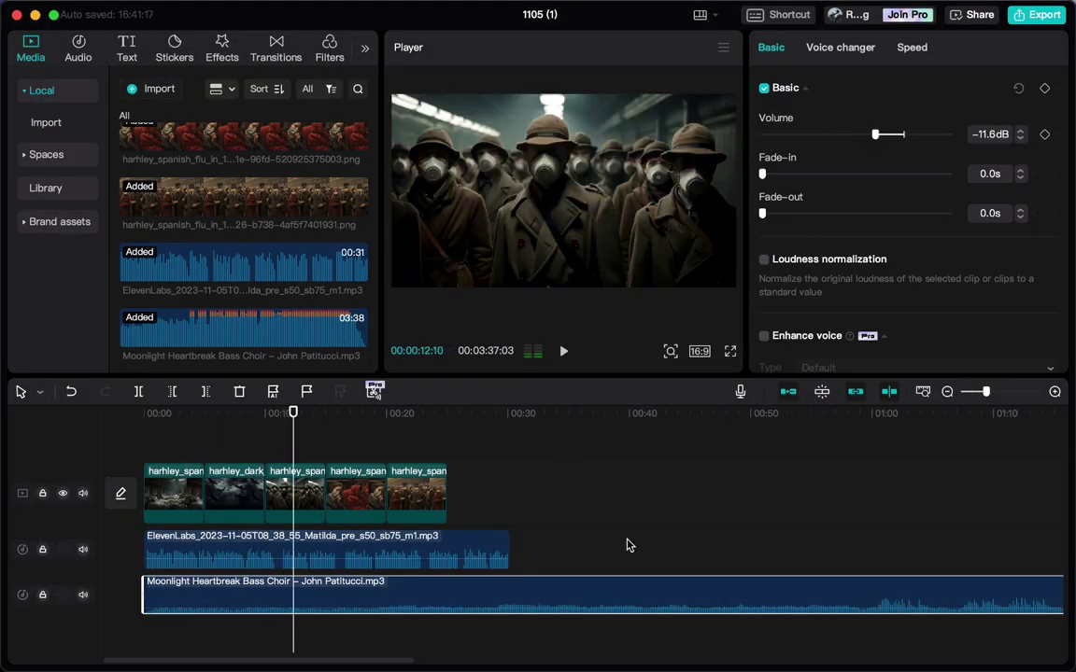
# Trim the background music to the end of the narration and give it a 3.9 s fade-out.
pyautogui.click(163, 435)
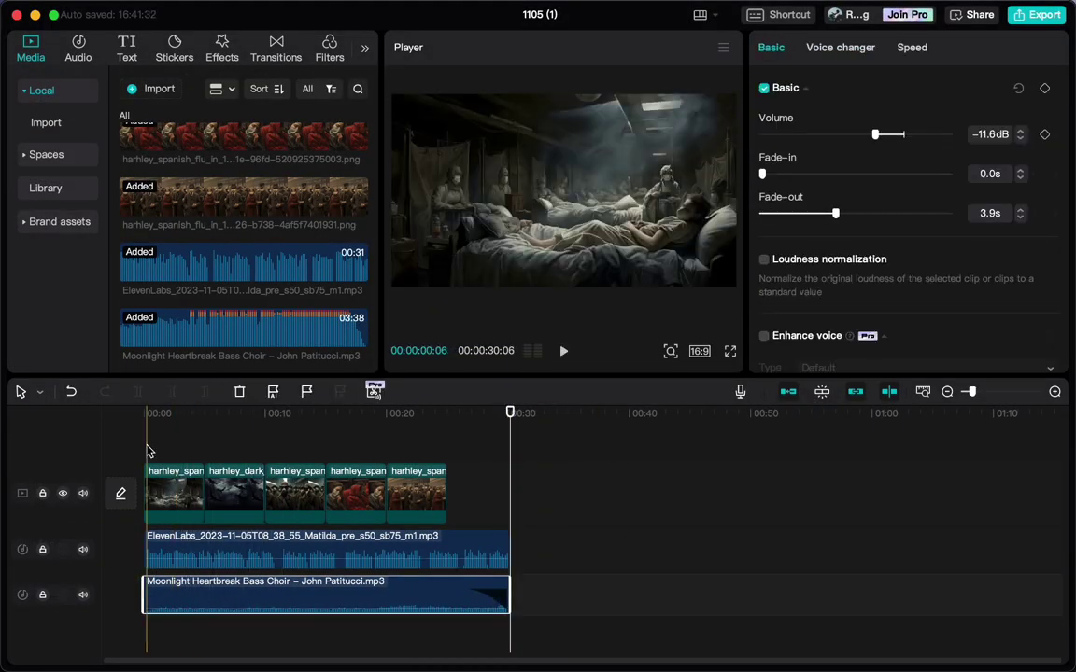
pyautogui.click(149, 449)
# Add the TODAY BACK TO NATURE text template at the start of the timeline, reading SPANISH and FLU.
pyautogui.click(126, 49)
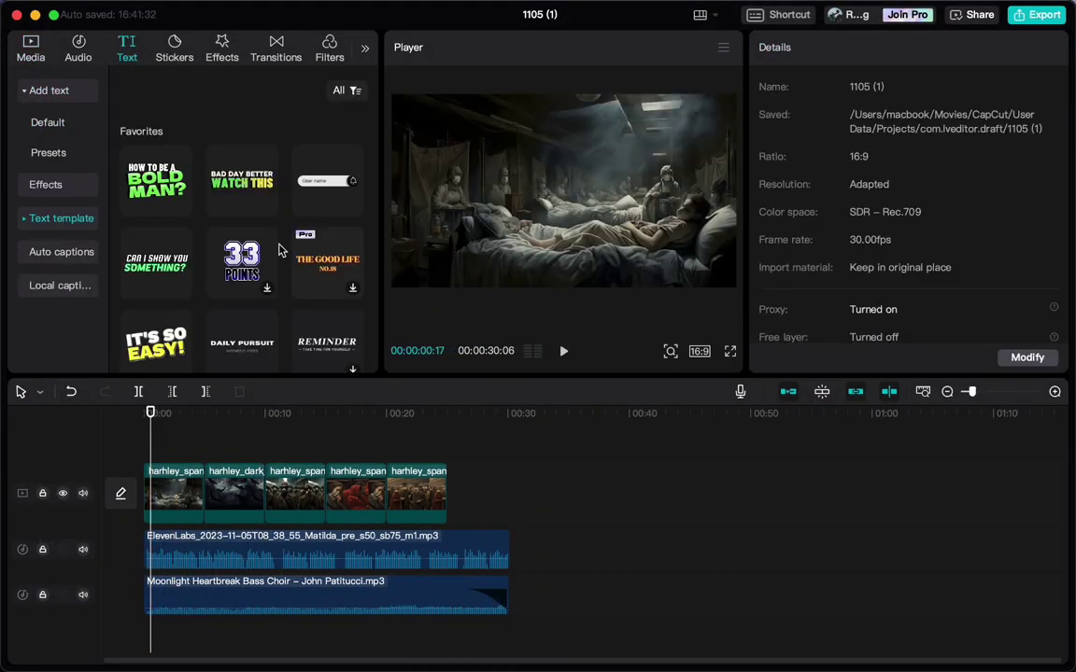
pyautogui.scroll(-3, 278, 250)
pyautogui.moveTo(327, 322); pyautogui.dragTo(177, 447)
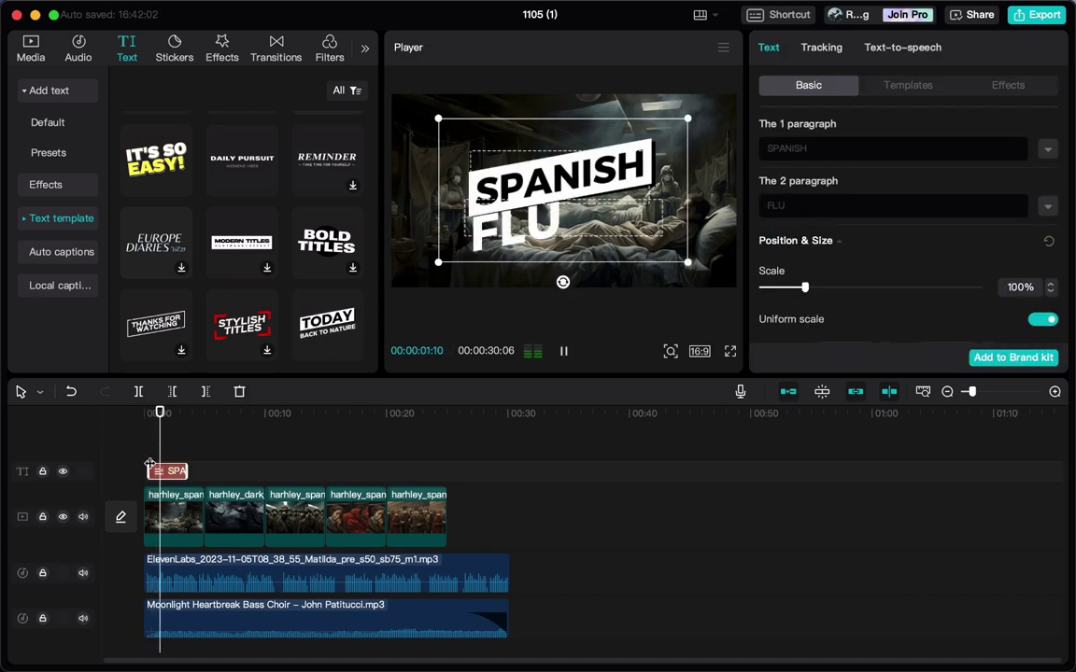
# Shorten the title clip to about 2 seconds and animate a zoom-in on the first hospital ward image.
pyautogui.click(151, 434)
pyautogui.click(394, 285)
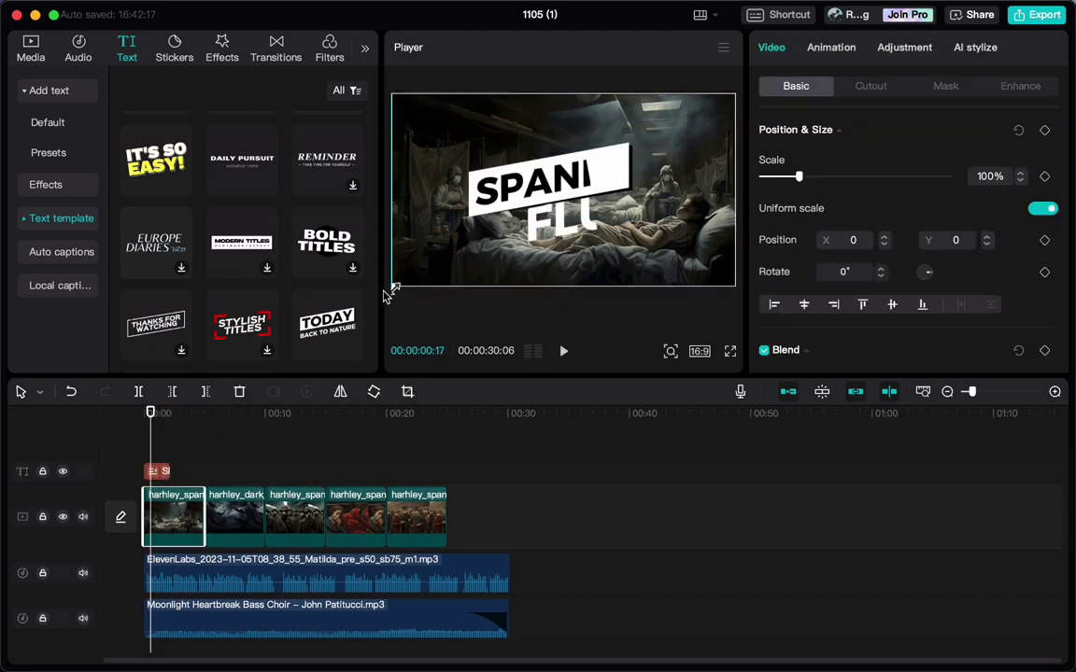
pyautogui.click(196, 479)
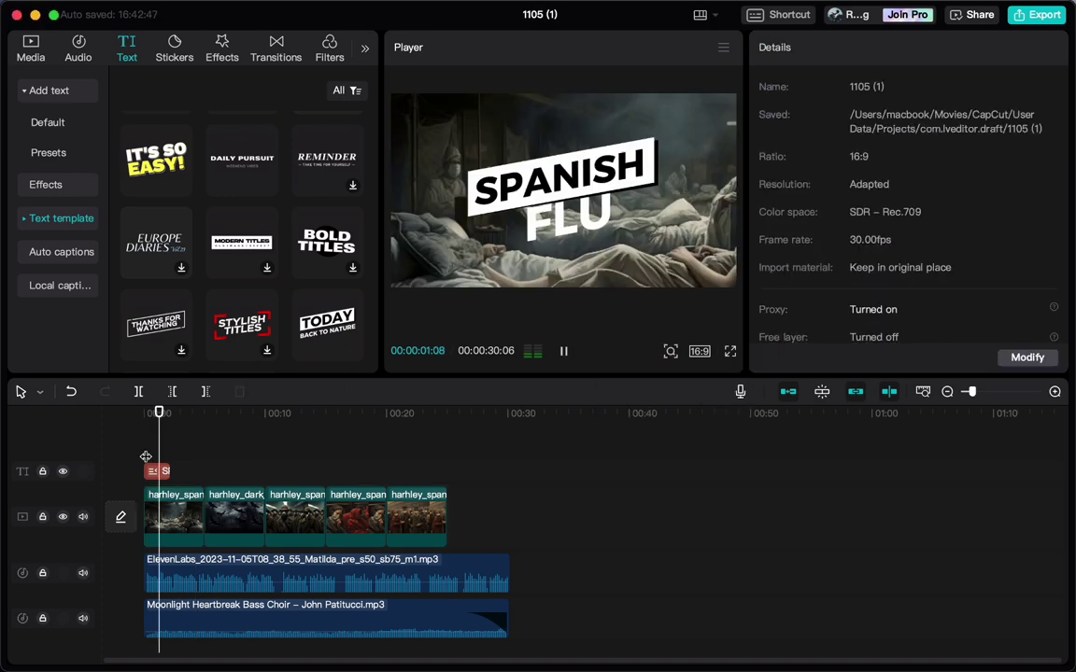
# Trim the image clips to follow the narration and add transitions between them up to the close-up of the wrapped woman.
pyautogui.click(276, 52)
pyautogui.scroll(-3, 311, 302)
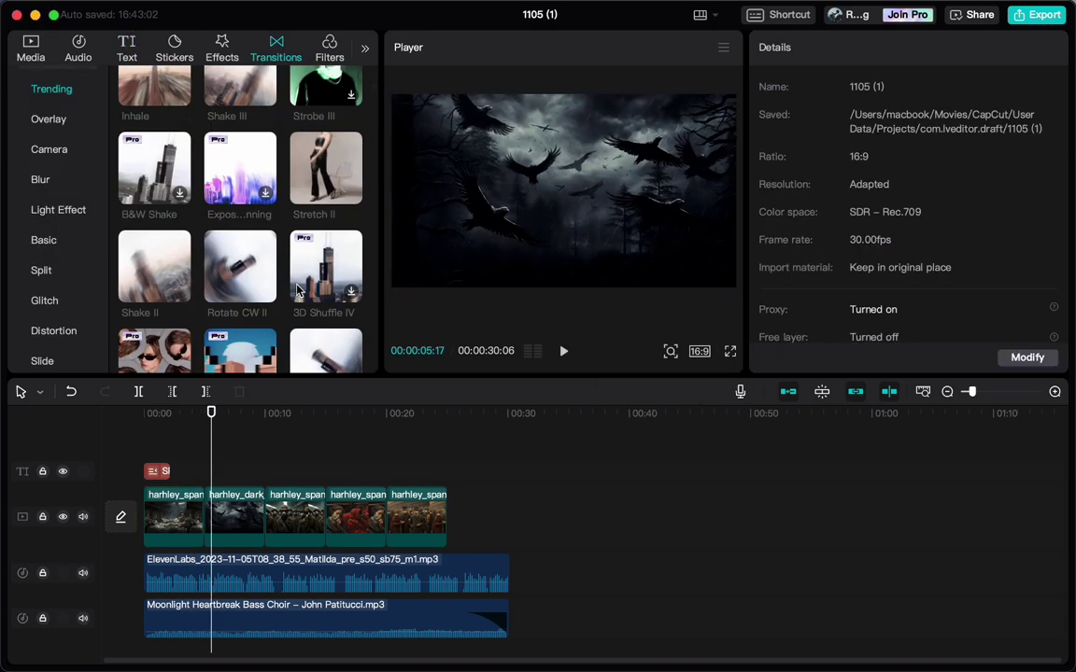
pyautogui.click(199, 465)
pyautogui.press('space')
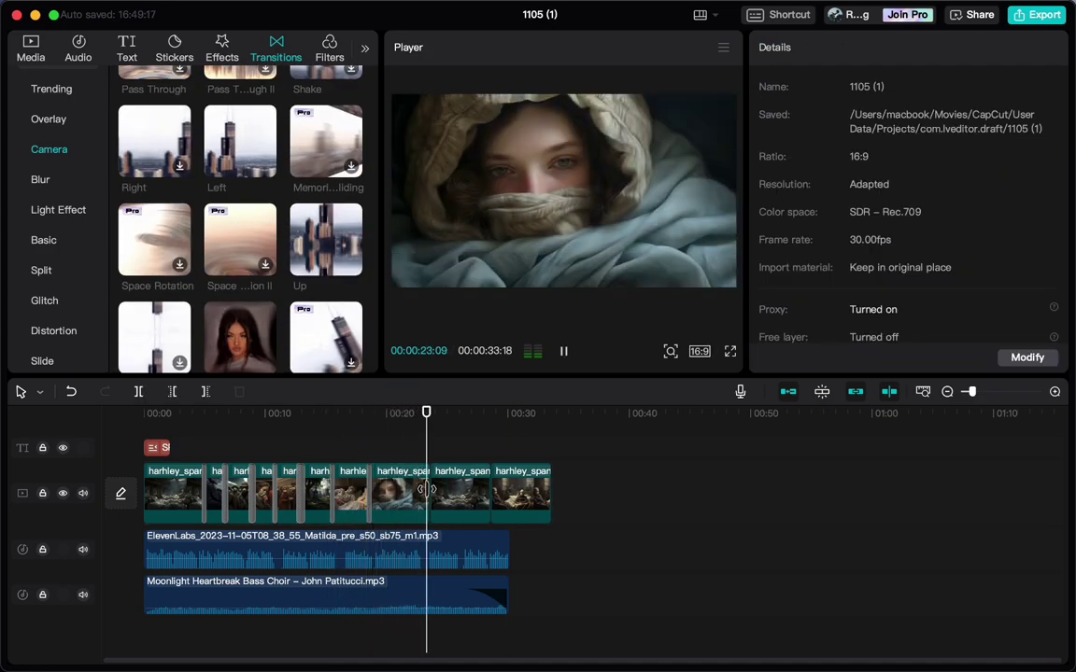
# Add the Infinite transition after the wrapped woman's clip and move the bedridden patient clip from the end to earlier in the sequence.
pyautogui.moveTo(240, 275); pyautogui.dragTo(439, 488)
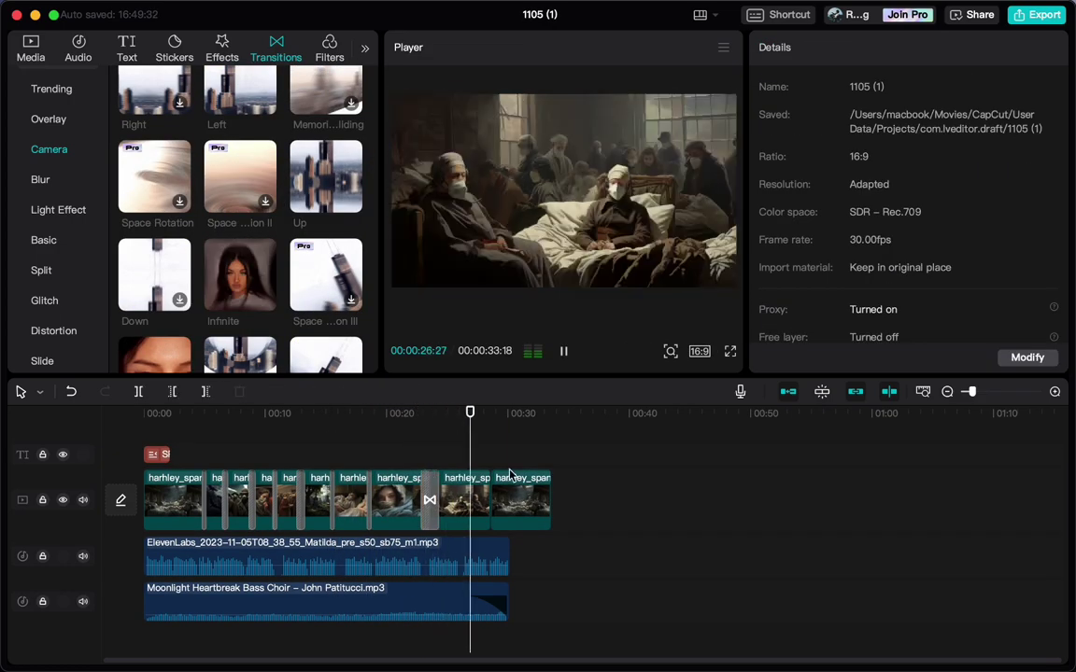
pyautogui.scroll(-3, 240, 234)
pyautogui.moveTo(547, 500); pyautogui.dragTo(265, 512)
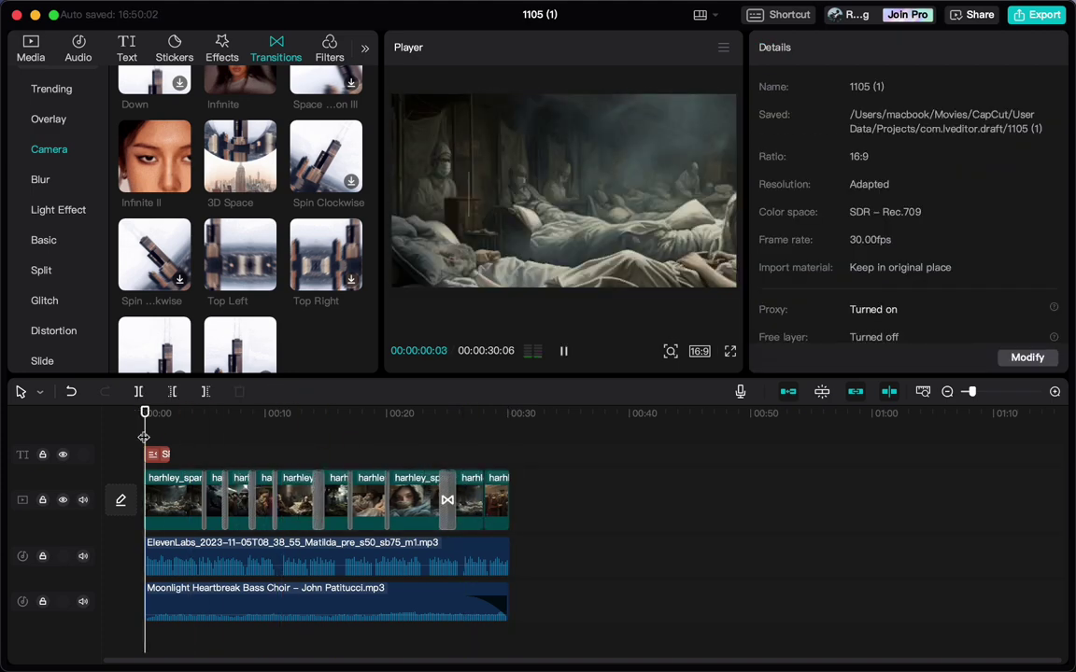
# Animate the masked soldiers clip with keyframes scaling it to 143%, and add a starting keyframe to the bedridden patient clip.
pyautogui.click(1054, 391)
pyautogui.click(537, 280)
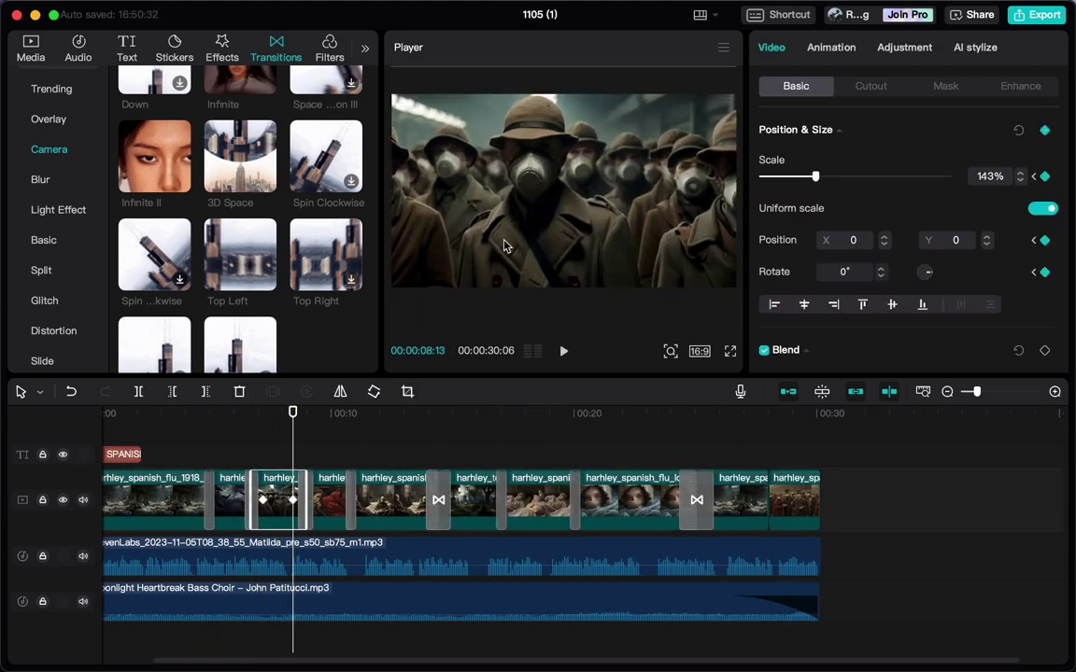
pyautogui.click(271, 448)
pyautogui.press('space')
pyautogui.click(371, 504)
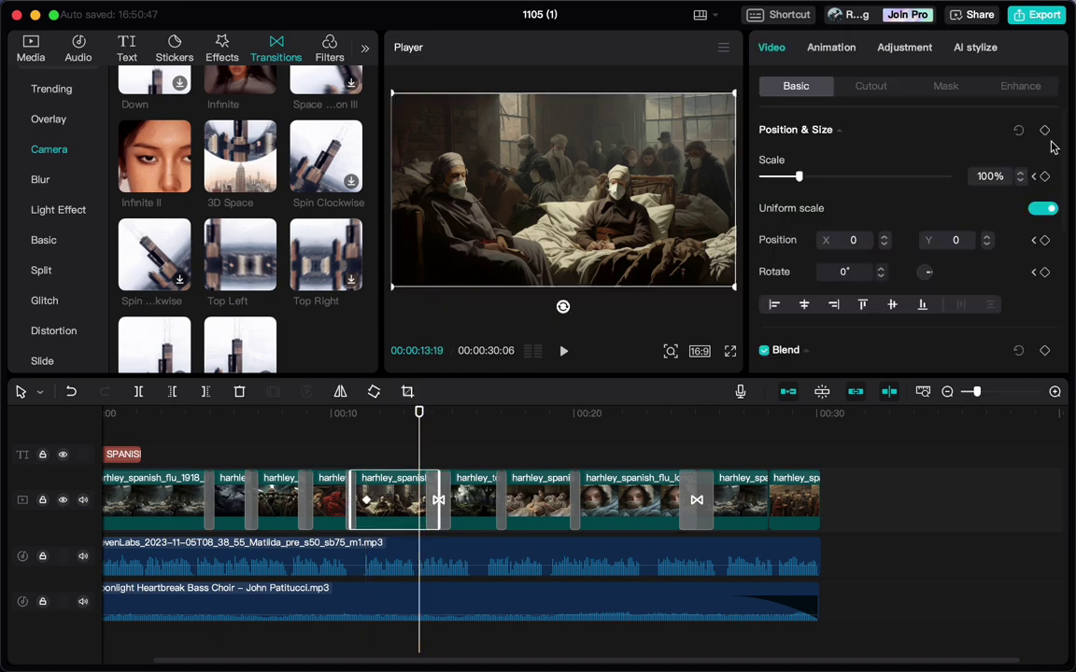
pyautogui.press('space')
# Move the graveyard clip ahead of the bedridden patient clip and the hospital ward clip ahead of the wrapped woman's clip.
pyautogui.moveTo(471, 505); pyautogui.dragTo(341, 456)
pyautogui.click(349, 449)
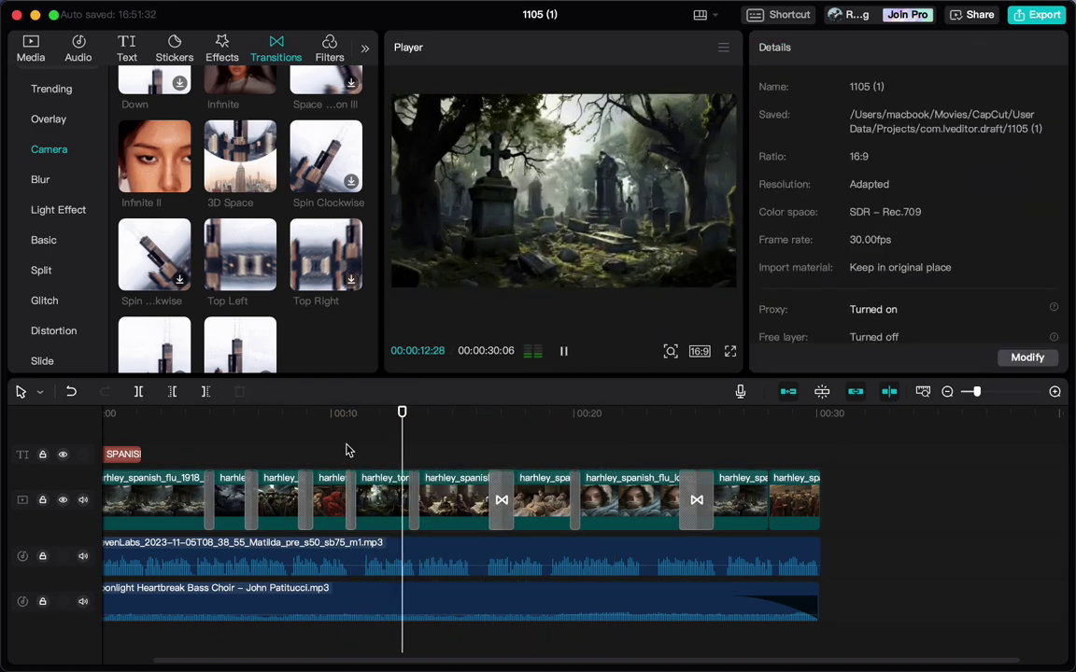
pyautogui.press('space')
pyautogui.moveTo(739, 504); pyautogui.dragTo(598, 504)
pyautogui.click(735, 517)
pyautogui.click(441, 439)
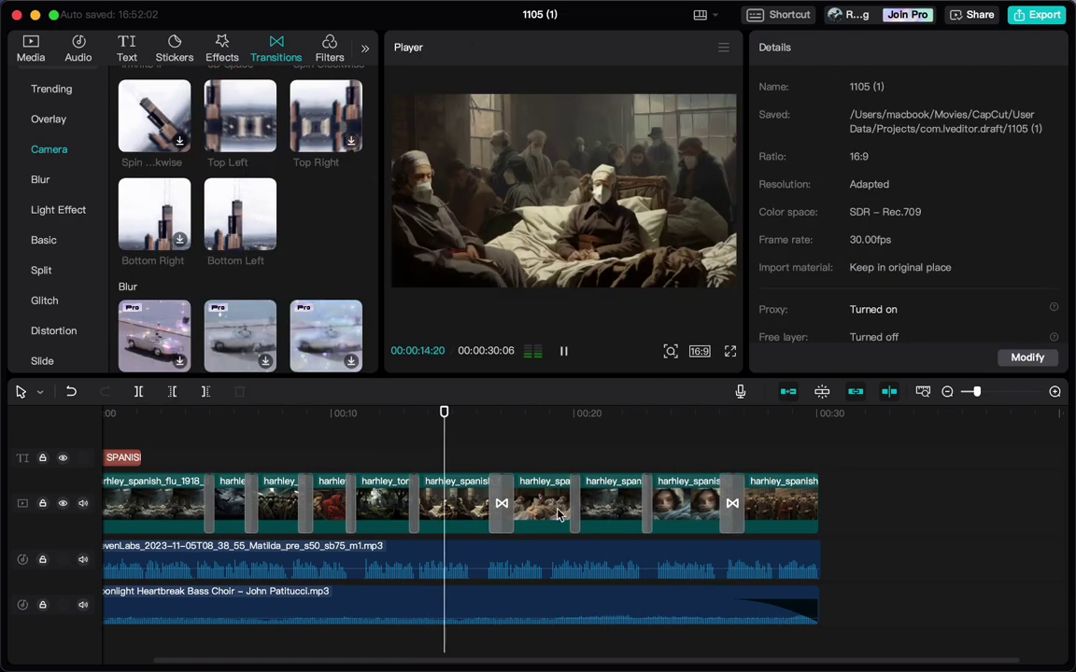
# Animate the sleeping masked patients clip with keyframes ending at 155% scale, position X -1047, Y -430, and preview the sequence.
pyautogui.click(564, 439)
pyautogui.click(519, 504)
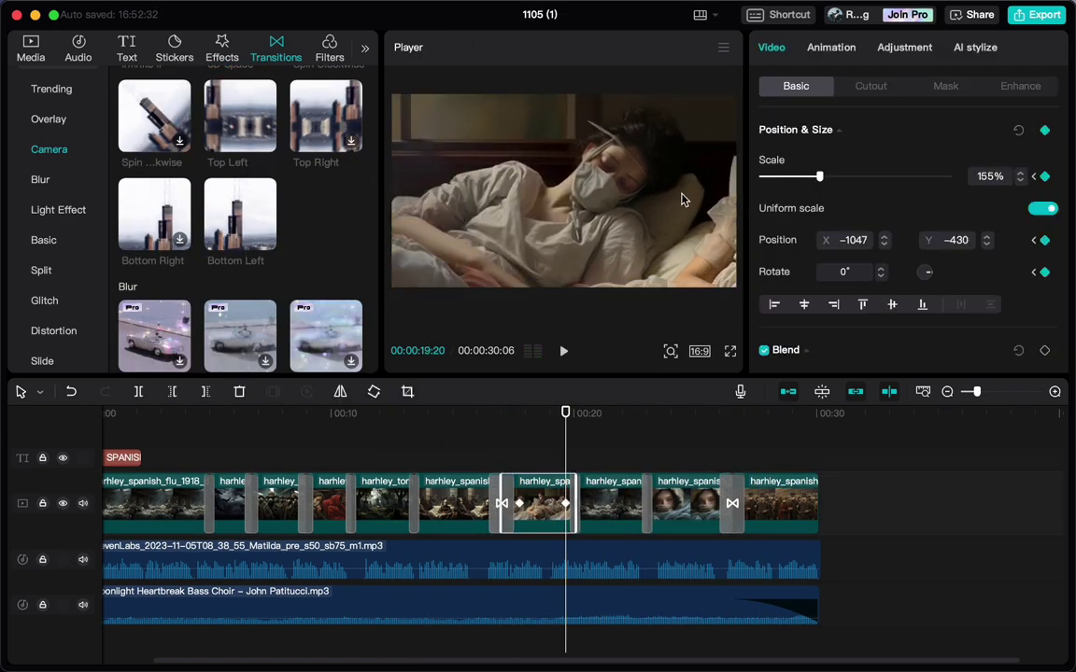
pyautogui.click(586, 439)
pyautogui.click(660, 460)
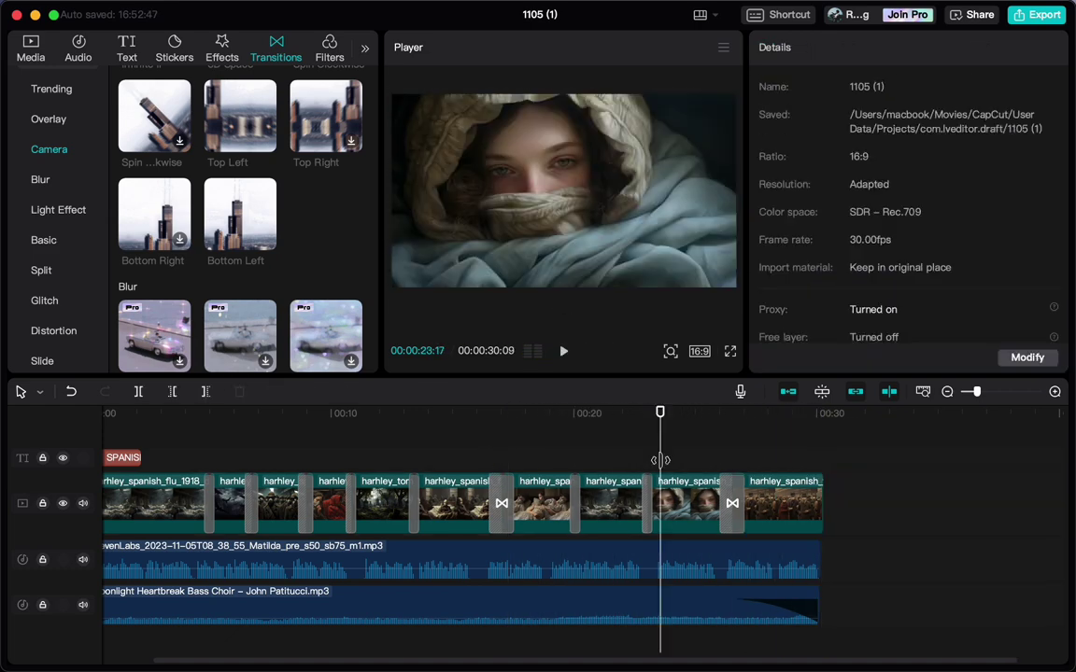
pyautogui.click(692, 505)
pyautogui.click(513, 439)
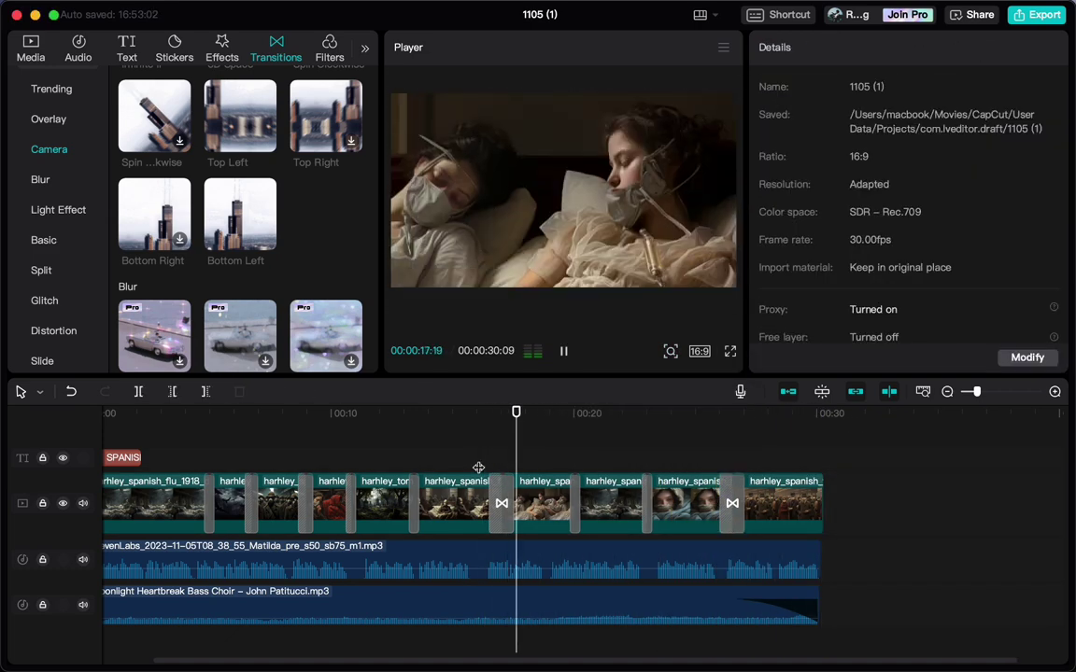
# Keyframe the final clip of masked people up to 148% scale and shrink the image in the second hospital ward clip.
pyautogui.click(782, 439)
pyautogui.scroll(-5, 365, 234)
pyautogui.scroll(-6, 308, 231)
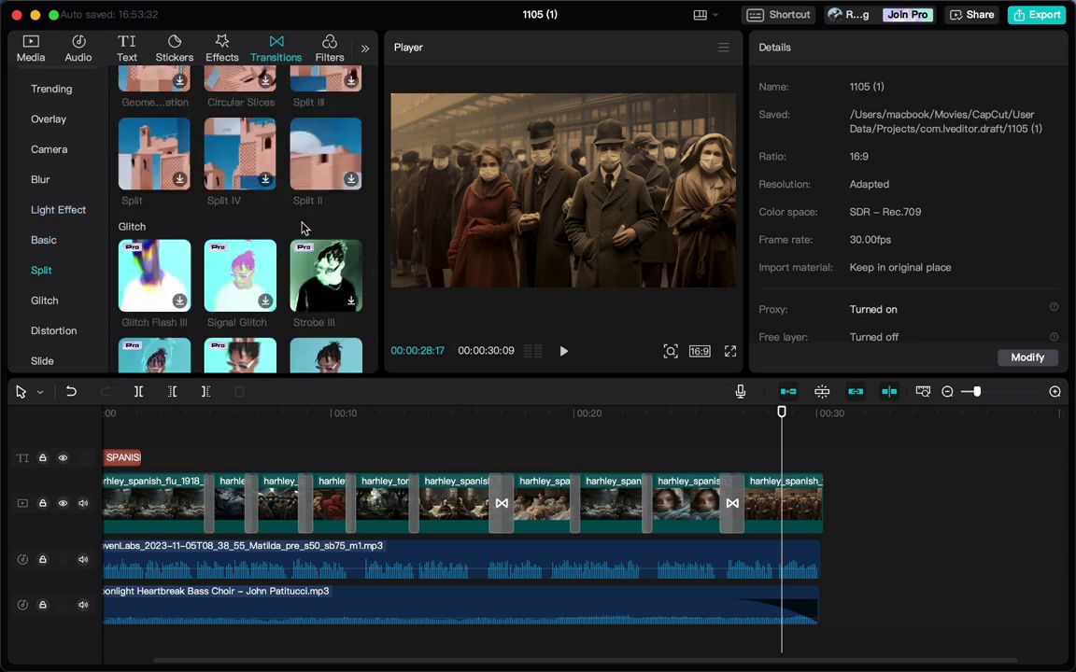
pyautogui.click(745, 504)
pyautogui.click(1047, 137)
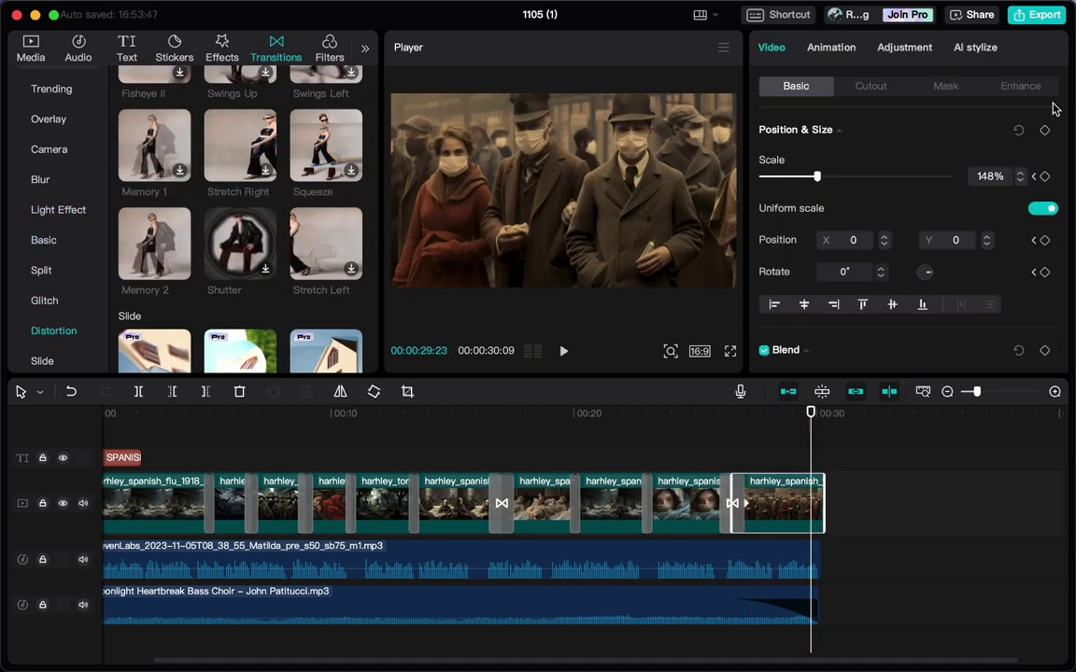
pyautogui.moveTo(735, 288); pyautogui.dragTo(644, 240)
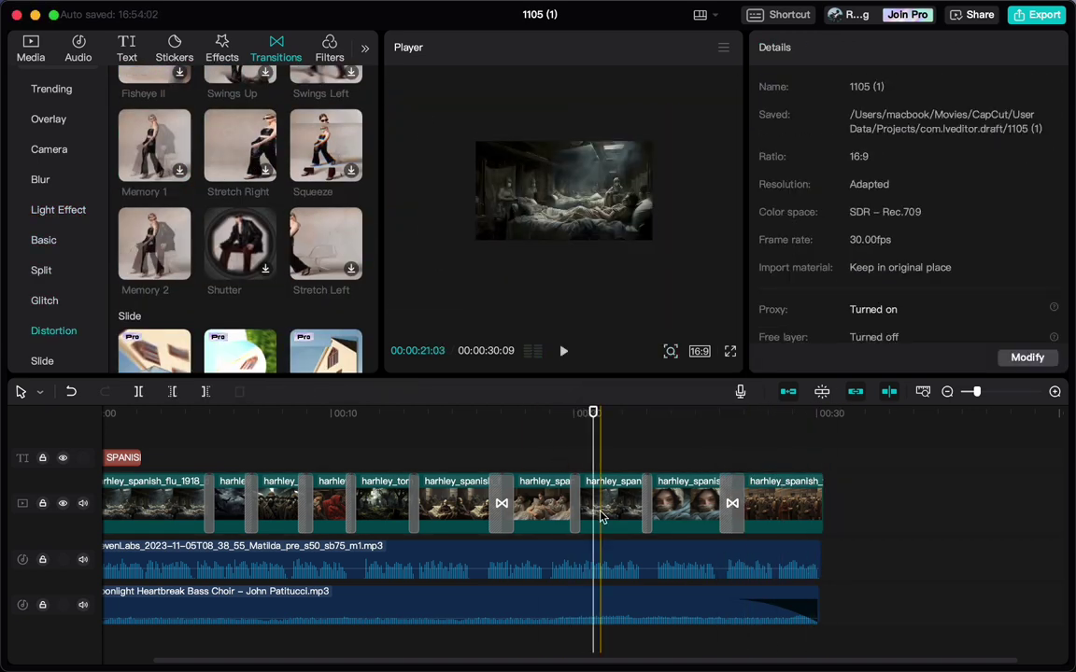
pyautogui.click(612, 504)
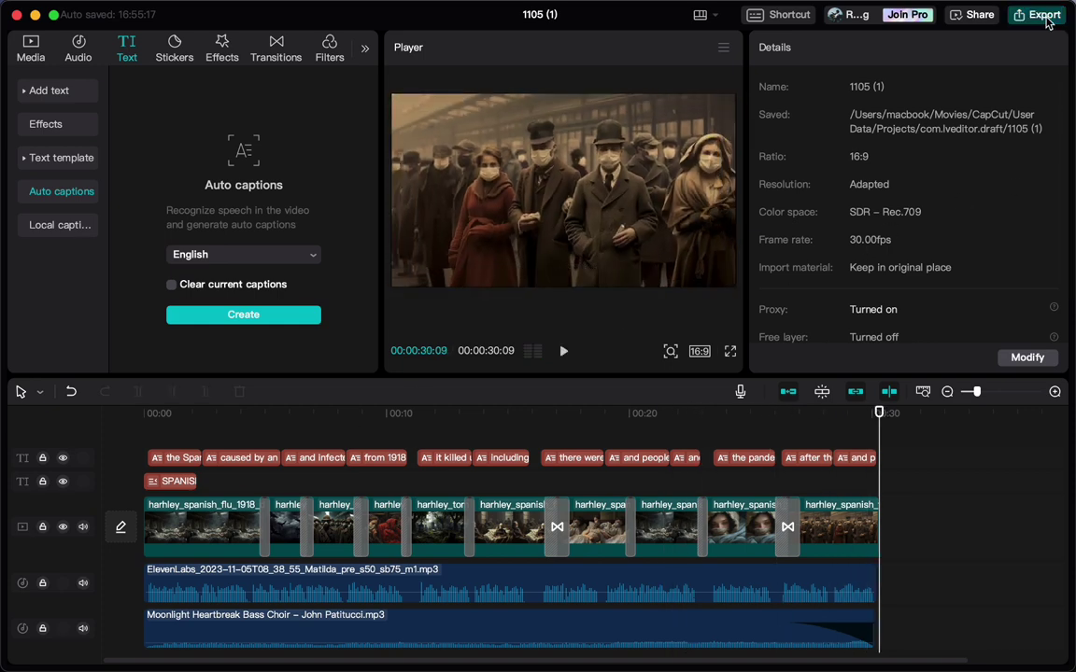
# Export the video as "spanish flu" at 1080P, H.264, mp4 and 30fps, and open its output folder.
pyautogui.click(1044, 16)
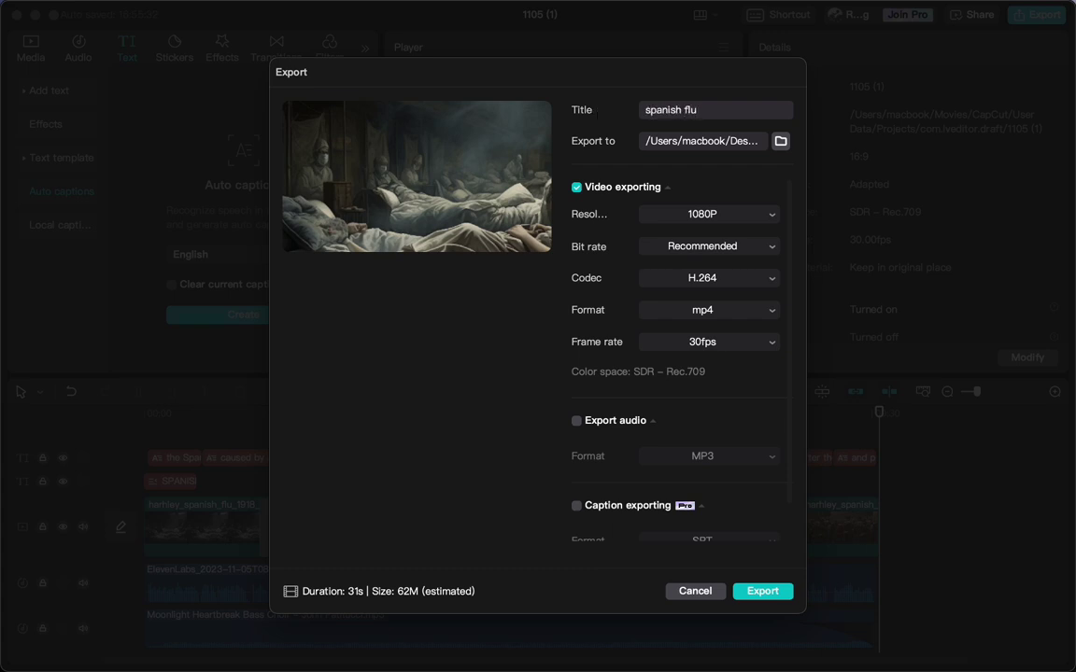
pyautogui.click(762, 592)
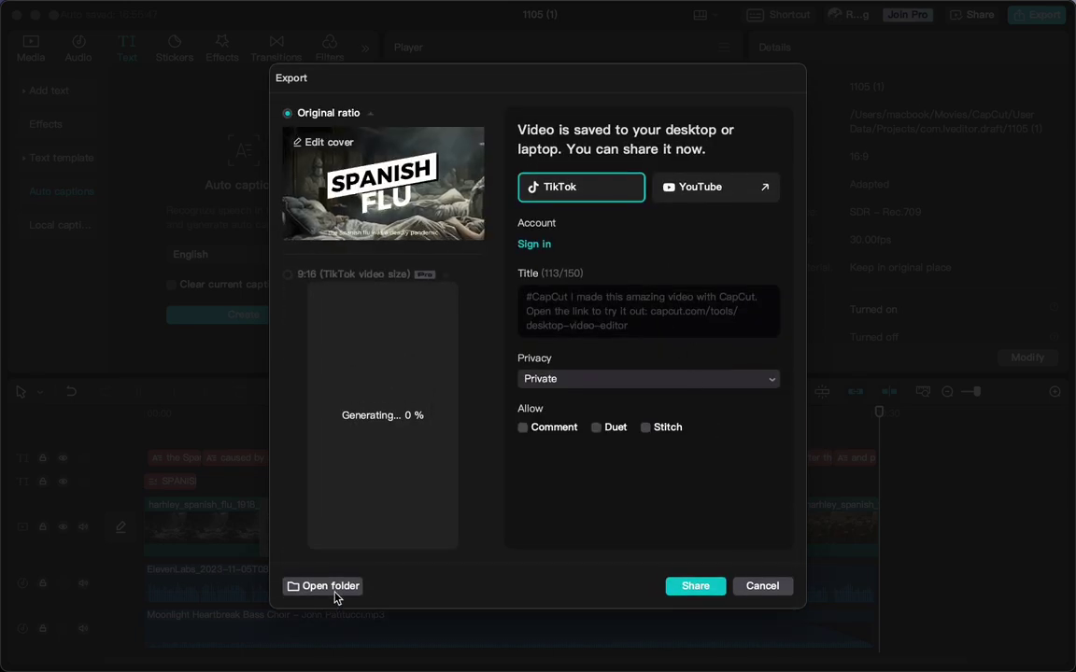
pyautogui.click(333, 590)
pyautogui.click(758, 594)
pyautogui.click(760, 591)
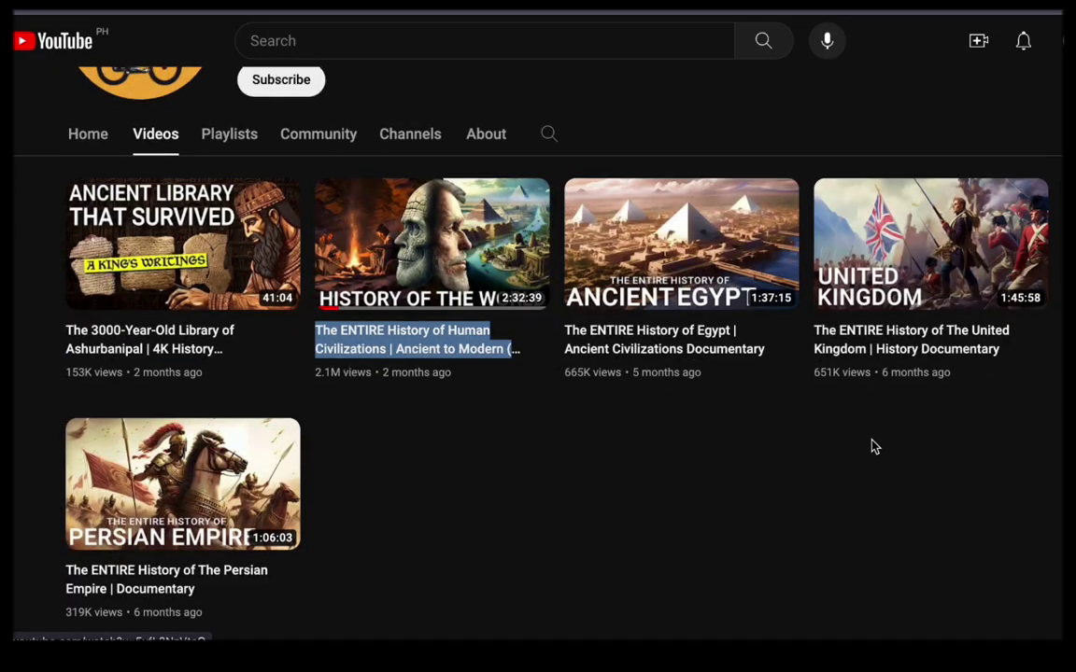
# On YouTube, examine the Beginning To Now channel's profile and video list, and open its ENTIRE History of Human Civilizations documentary.
pyautogui.scroll(5, 873, 446)
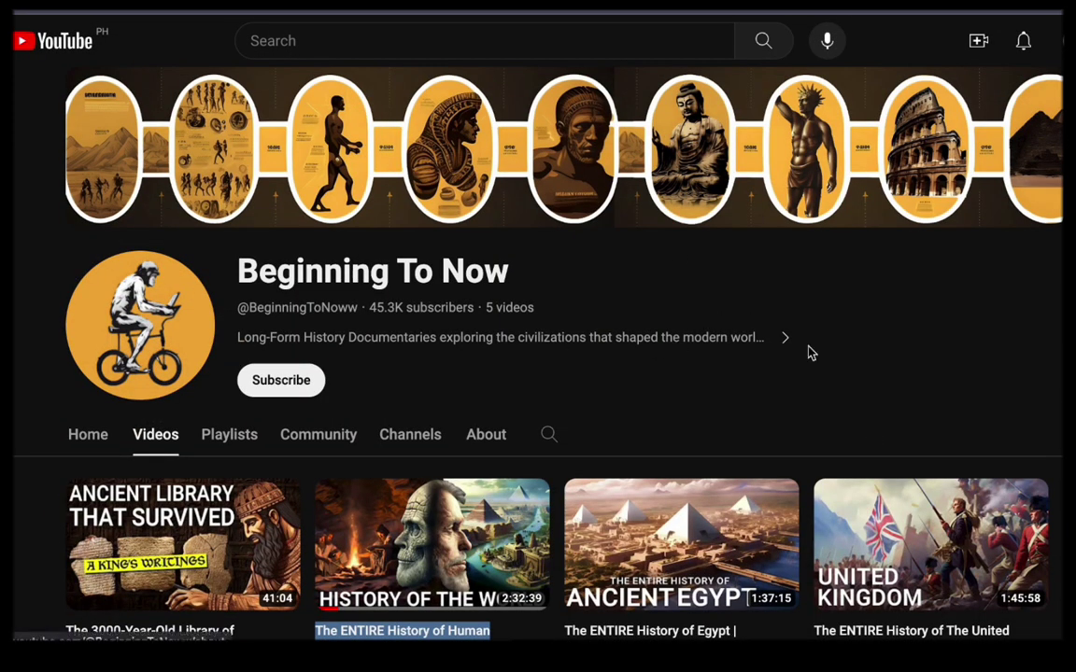
pyautogui.click(482, 312)
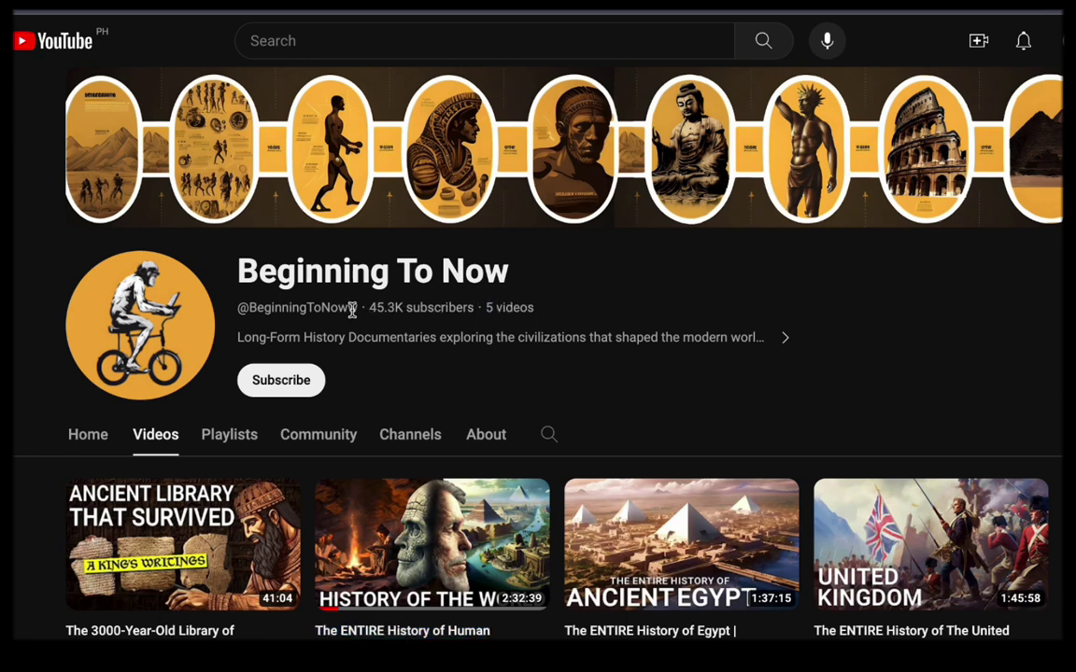
pyautogui.scroll(-3, 396, 346)
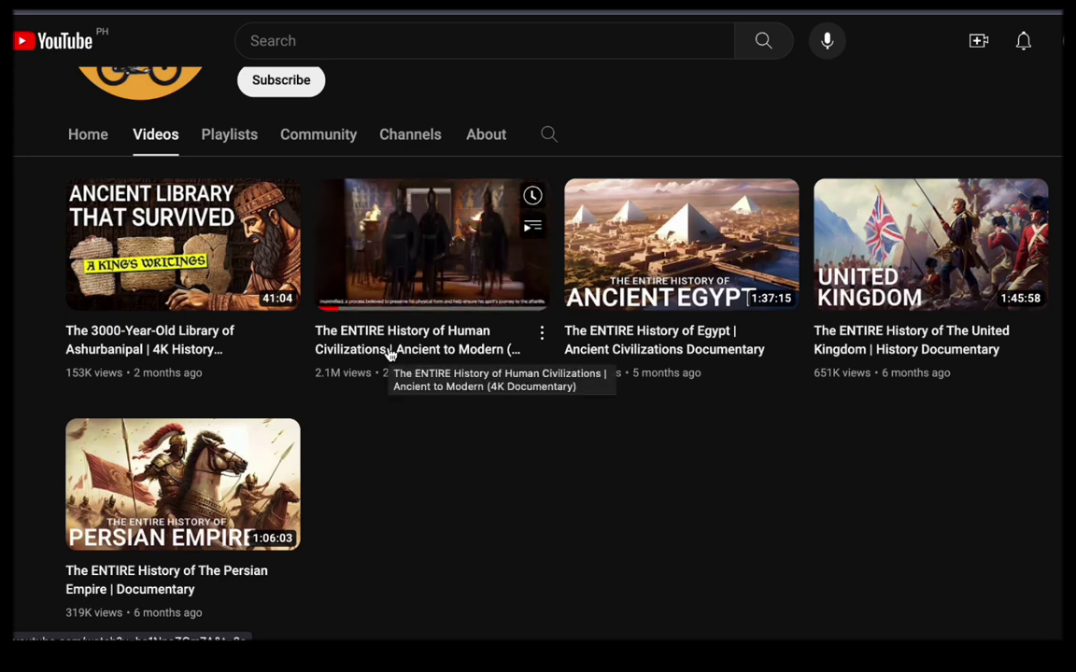
pyautogui.moveTo(307, 383); pyautogui.dragTo(348, 379)
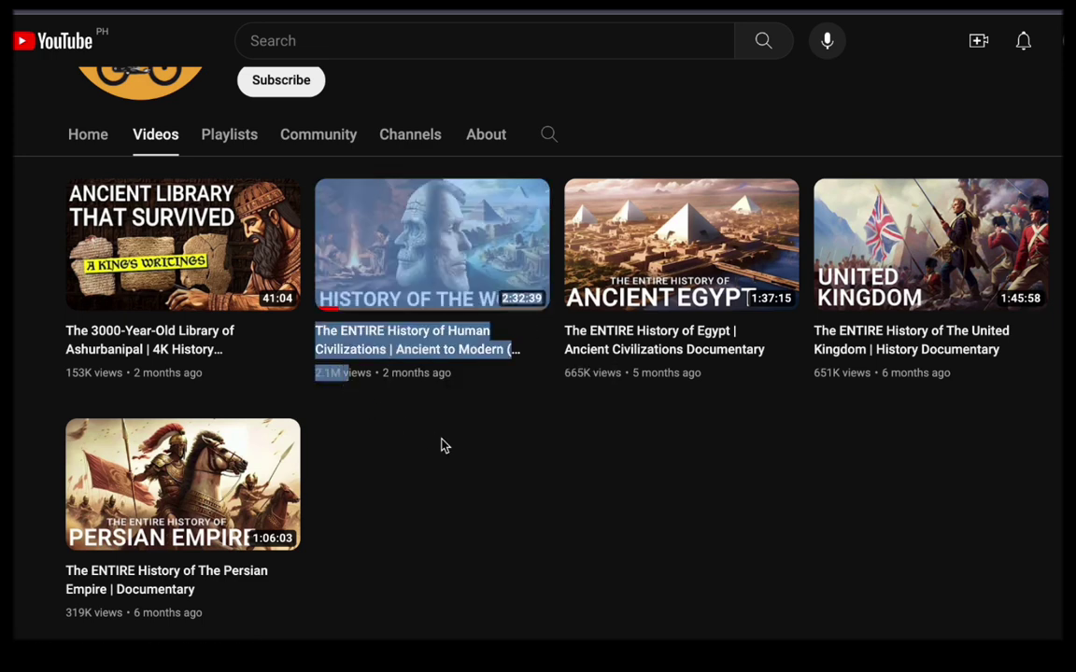
pyautogui.click(485, 483)
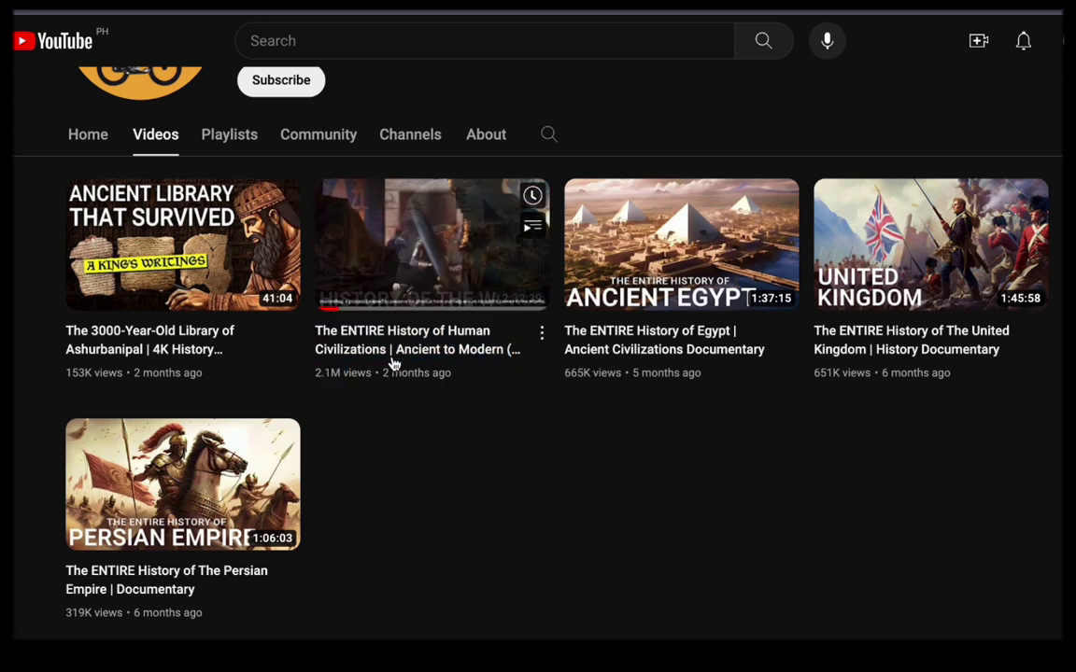
pyautogui.scroll(-1, 470, 425)
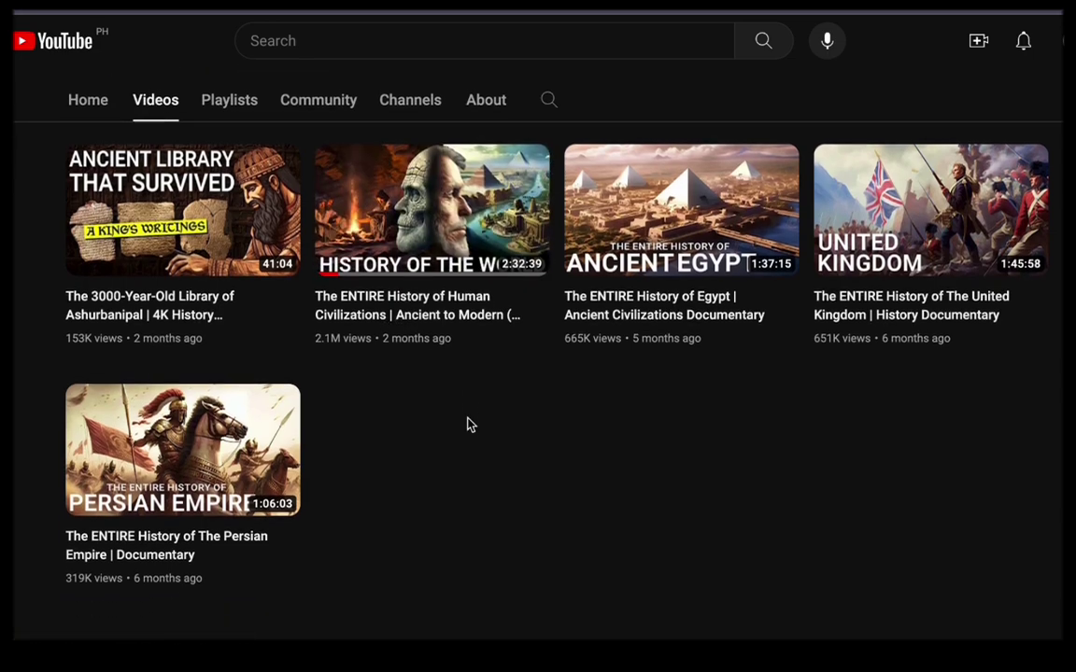
pyautogui.scroll(2, 470, 425)
pyautogui.click(417, 340)
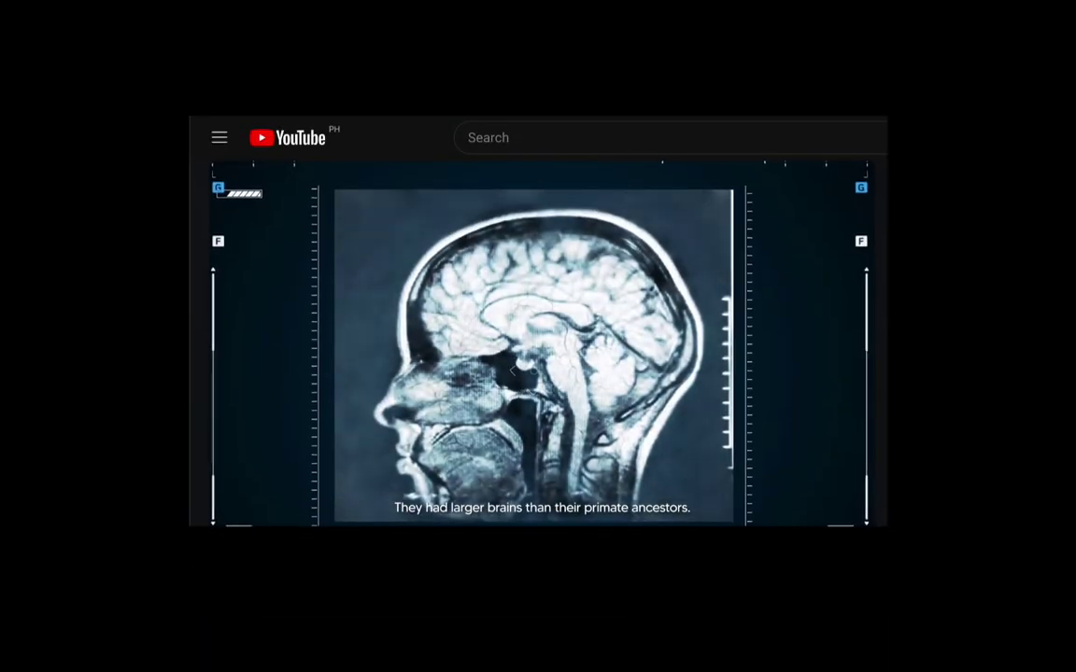